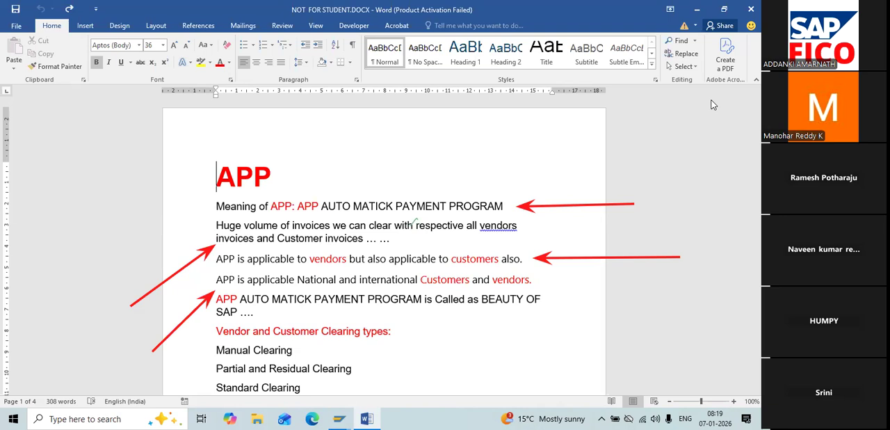
Step: Read the APP notes from the program's meaning and clearing types through the run types to the FBZP configuration list
left_click(714, 105)
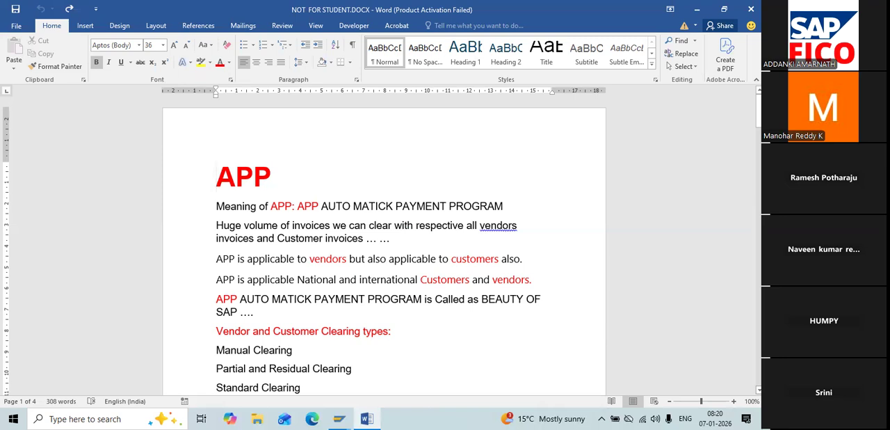
scroll(384, 243, "down", 2)
scroll(384, 243, "down", 2)
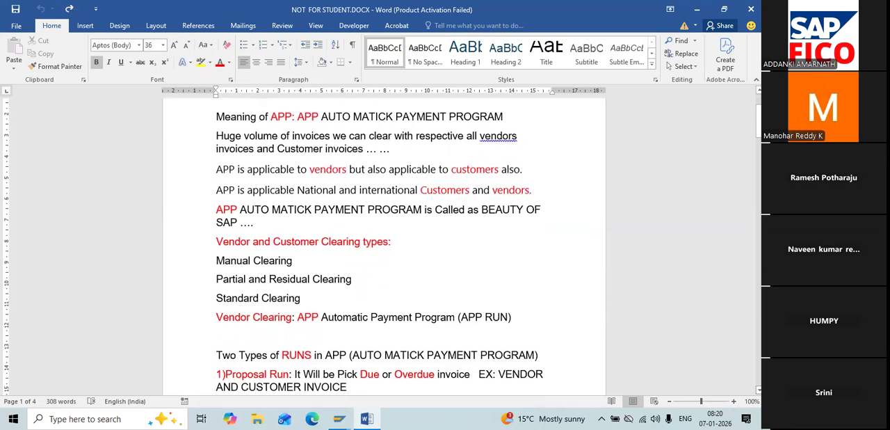
scroll(384, 243, "down", 1)
scroll(383, 244, "down", 4)
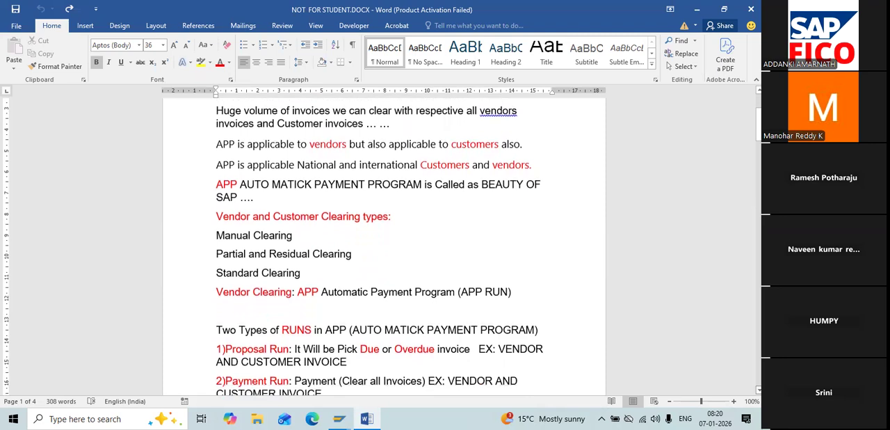
scroll(384, 244, "down", 1)
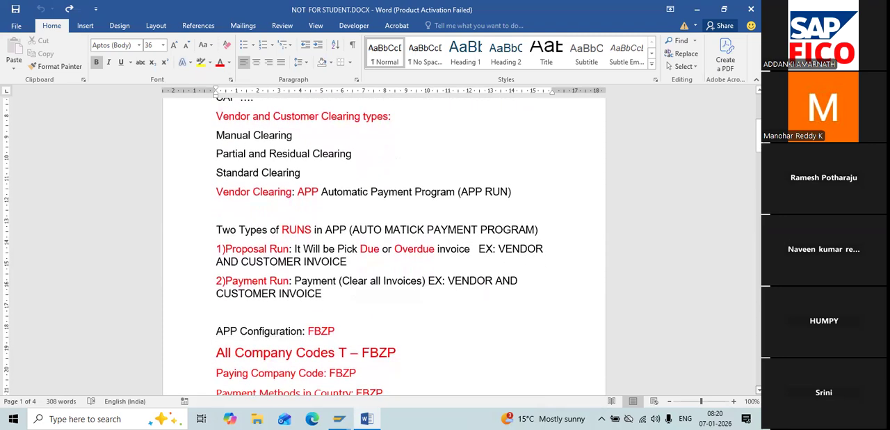
scroll(384, 244, "down", 1)
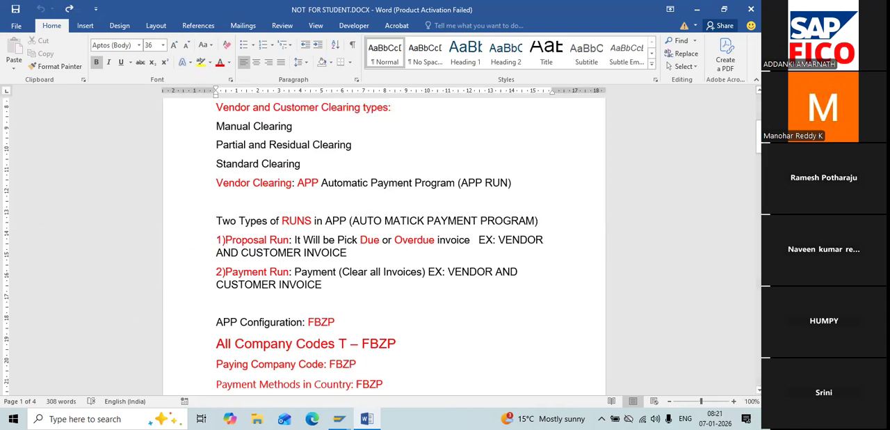
left_click_drag(759, 140, 758, 164)
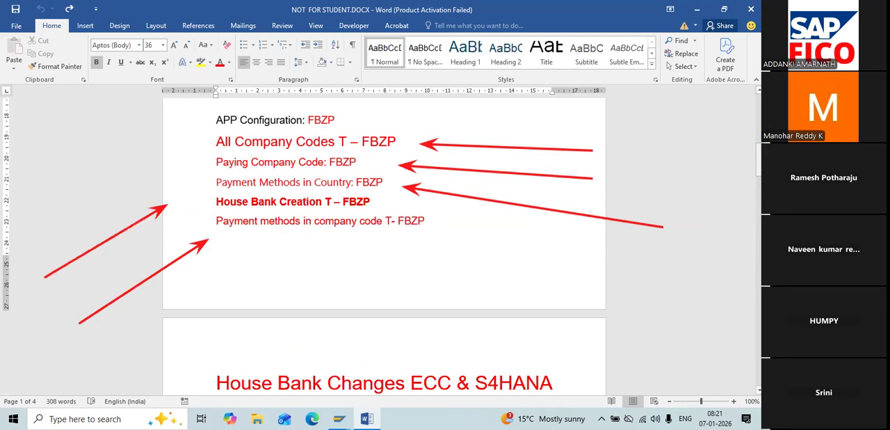
Step: Add a "Bank Determination" line below "Payment Methods in Country: FBZP" in the APP configuration list
left_click(407, 178)
key("Return")
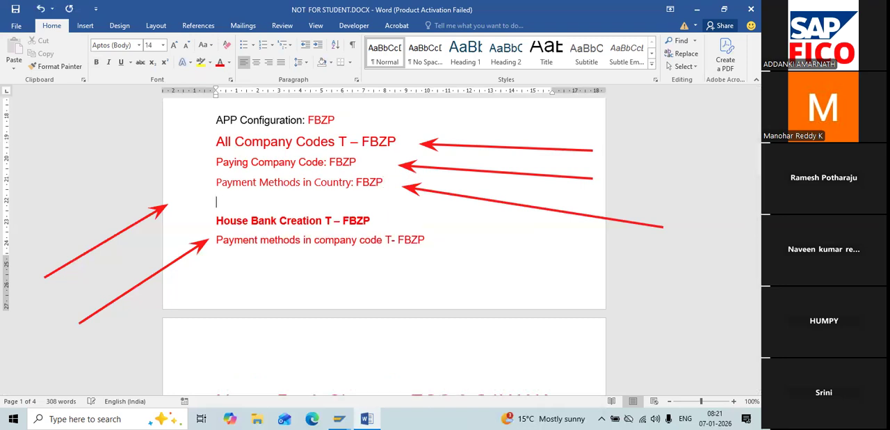
type("Bank Deter")
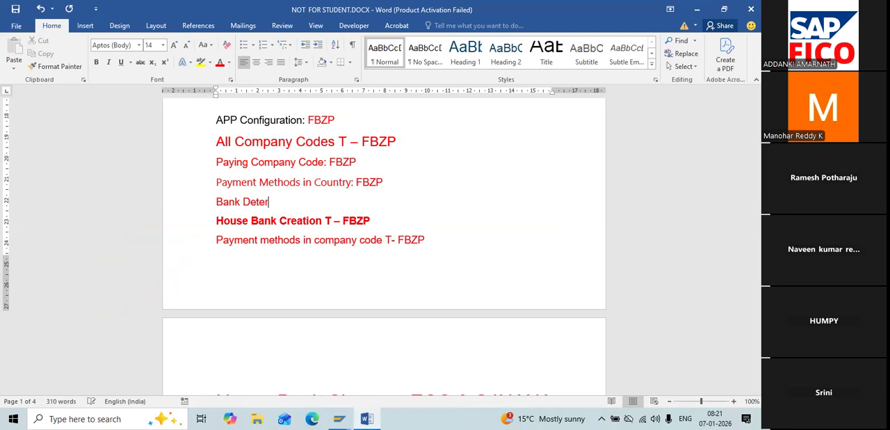
type("mination")
Step: Move the "Payment methods in company code T- FBZP" line directly below "Payment Methods in Country: FBZP", leaving no empty line
left_click(442, 231)
key("ctrl+shift+Left")
left_click(442, 232)
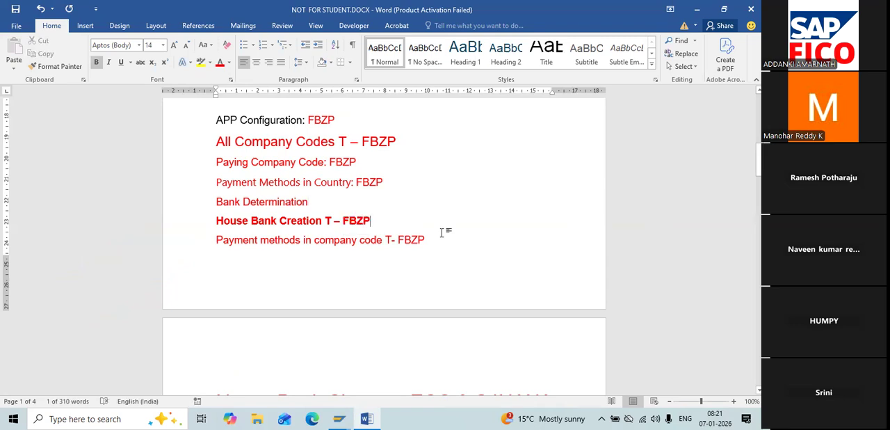
left_click(437, 240)
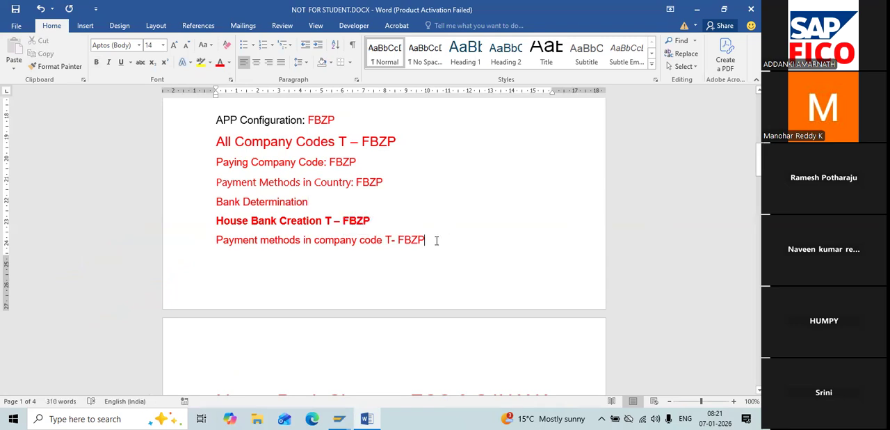
key("ctrl+shift+Left")
key("ctrl+shift+Left")
key("ctrl+shift+Left")
key("ctrl+shift+Left")
key("ctrl+shift+Left")
key("ctrl+shift+Left")
key("ctrl+shift+Left")
key("ctrl+shift+Left")
key("ctrl+c")
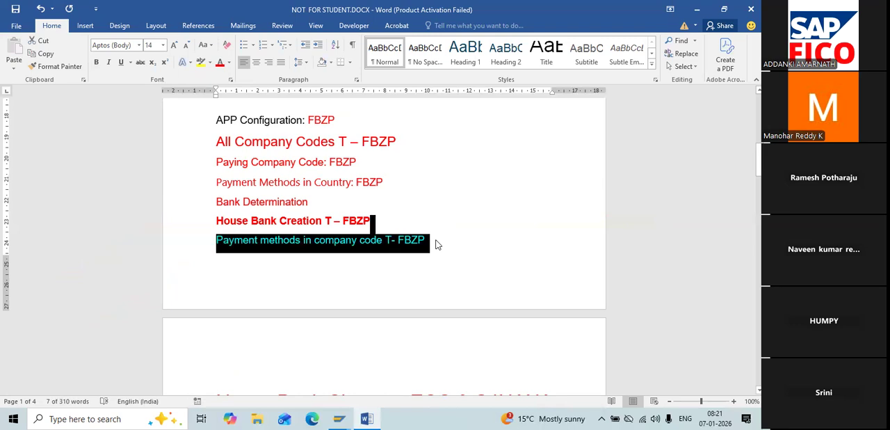
key("Delete")
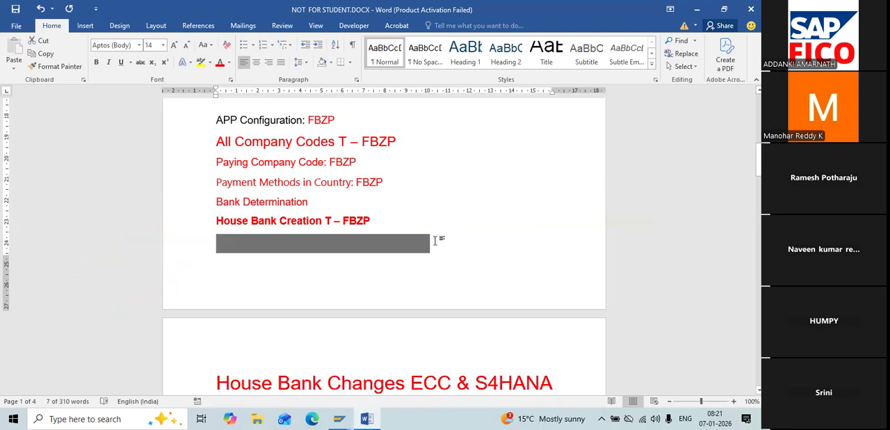
key("Return")
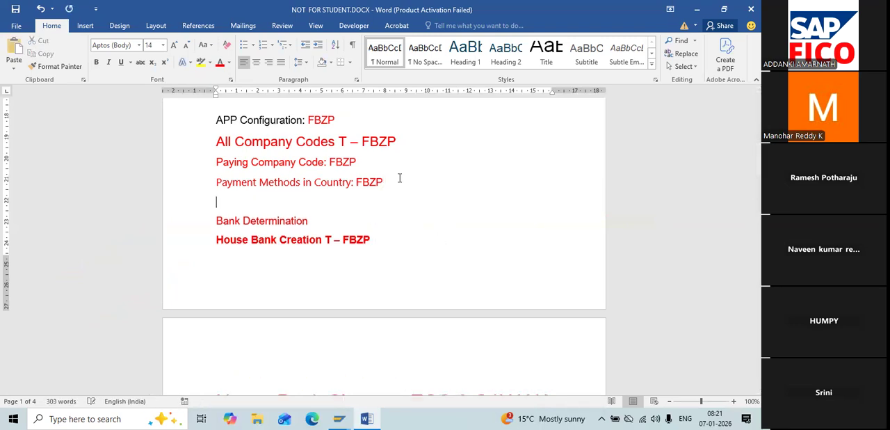
key("ctrl+v")
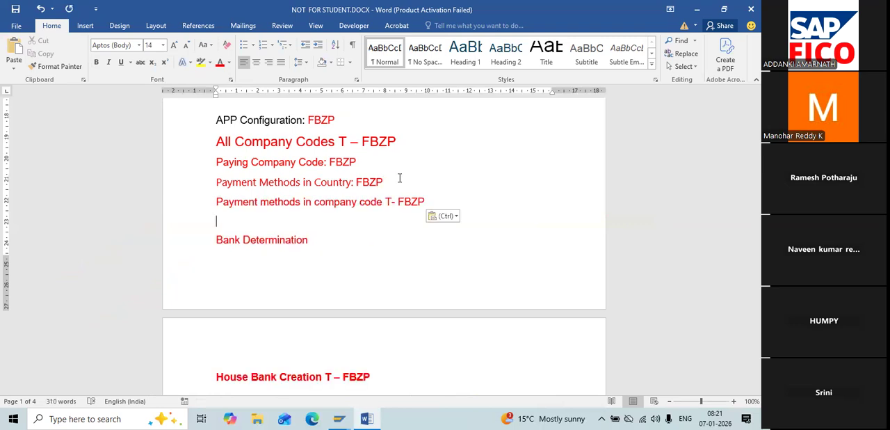
key("Delete")
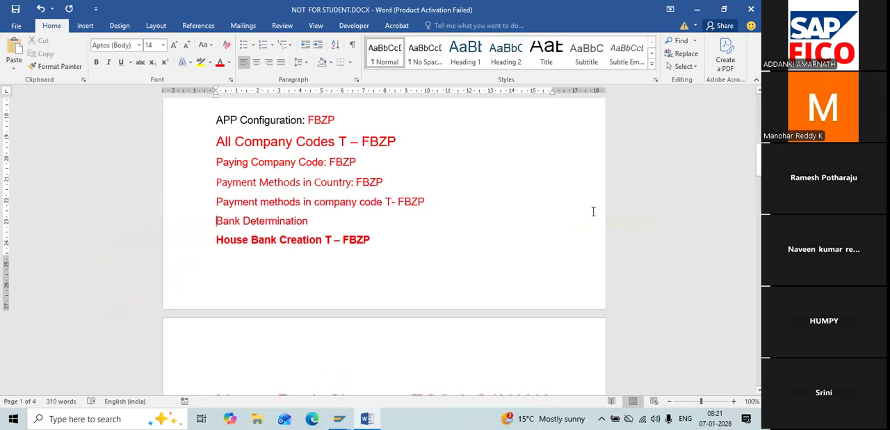
Step: Review the House Bank Changes ECC & S4HANA notes, including the G/L account subtypes, GL master screenshots and reconciliation account remarks
left_click_drag(758, 159, 758, 178)
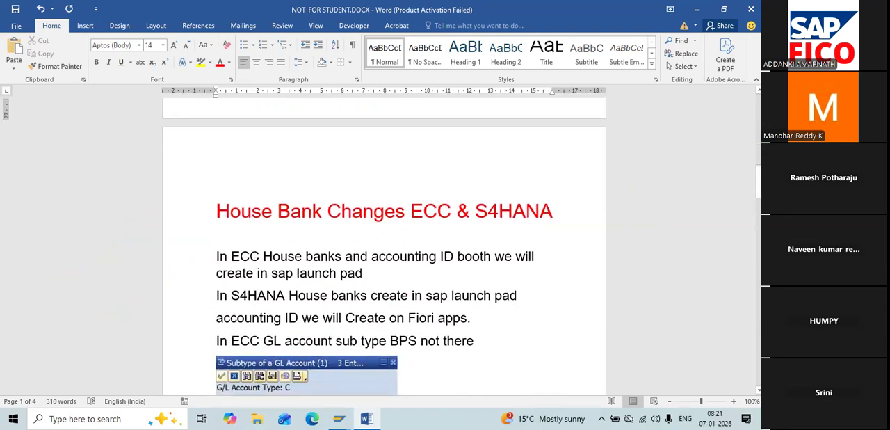
scroll(384, 243, "down", 10)
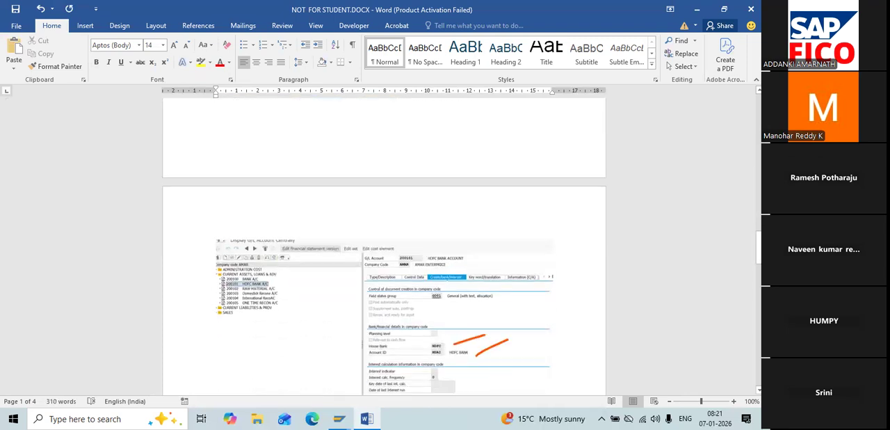
scroll(384, 243, "up", 5)
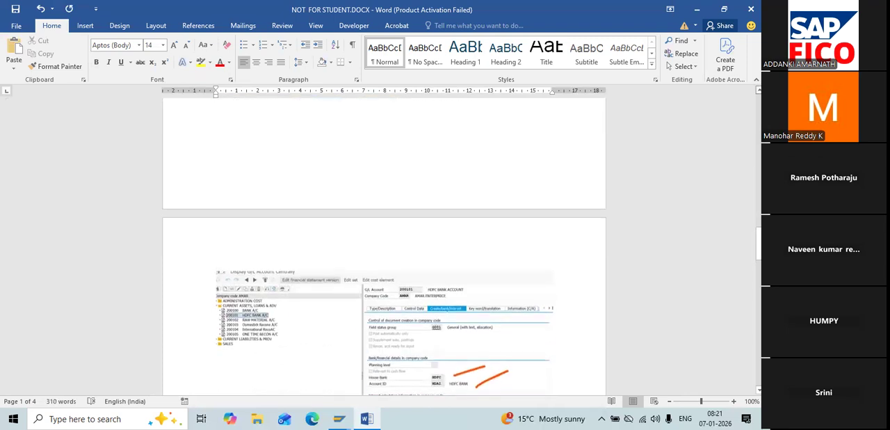
scroll(226, 306, "up", 8)
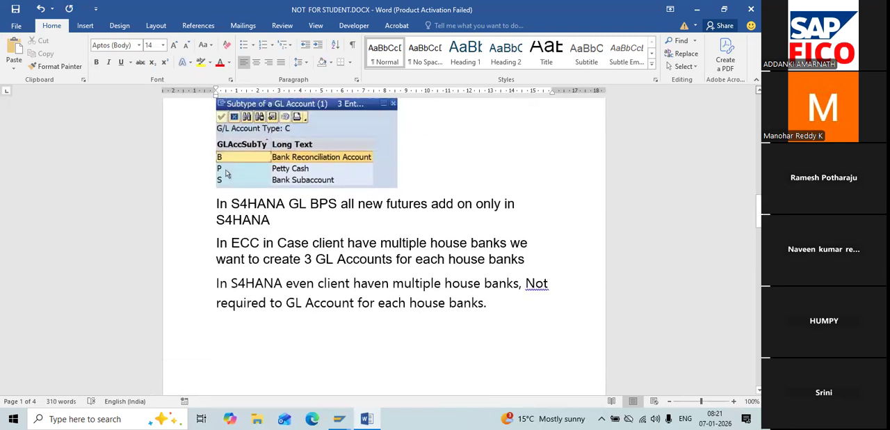
scroll(226, 306, "up", 4)
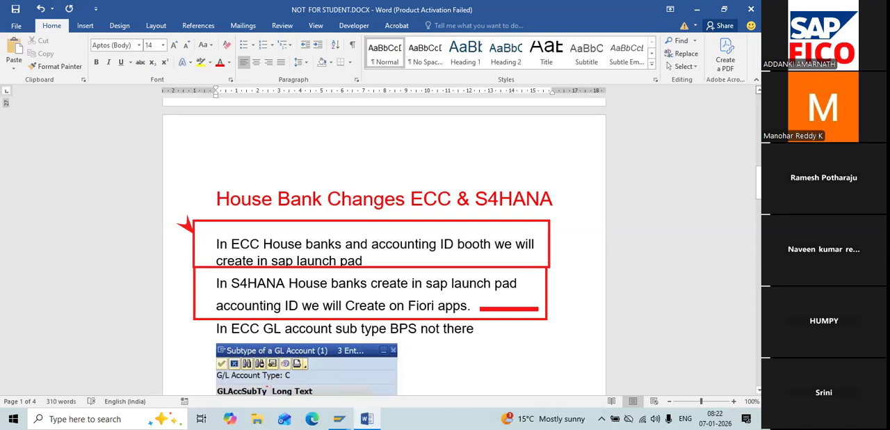
key("Escape")
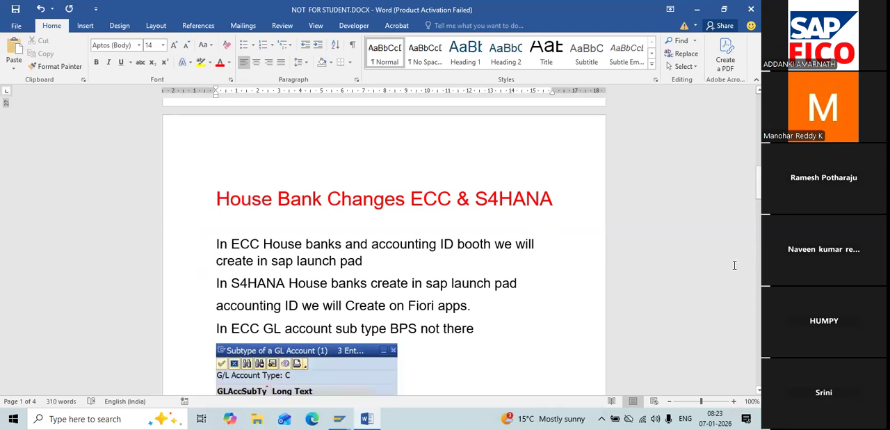
scroll(226, 284, "down", 3)
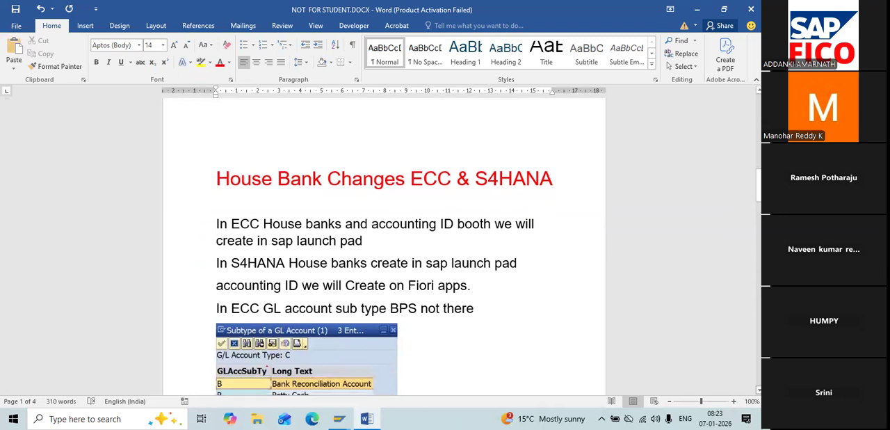
scroll(384, 247, "down", 3)
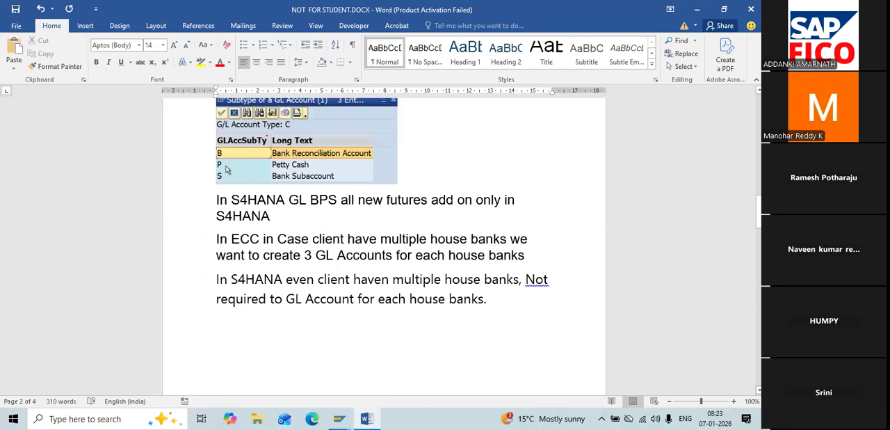
scroll(226, 170, "down", 5)
scroll(383, 247, "down", 5)
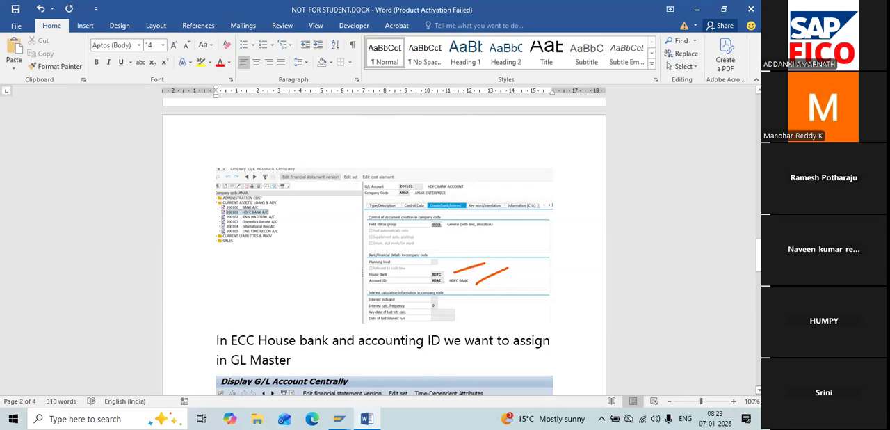
scroll(384, 247, "down", 5)
scroll(384, 246, "down", 4)
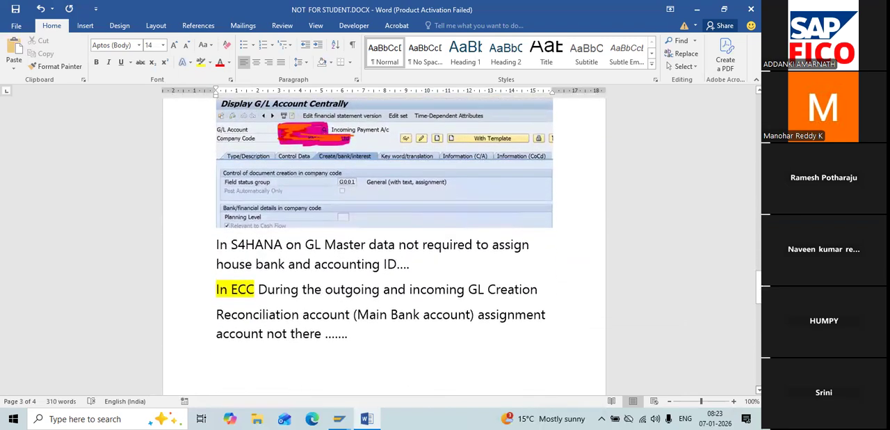
scroll(384, 247, "down", 2)
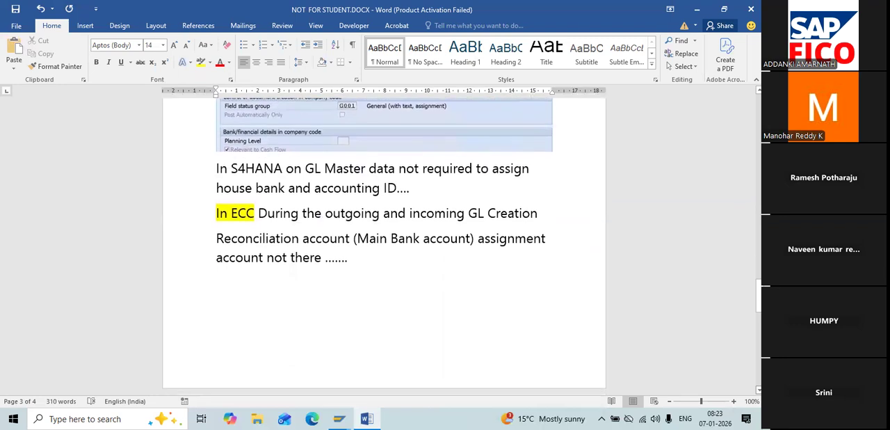
scroll(384, 247, "down", 2)
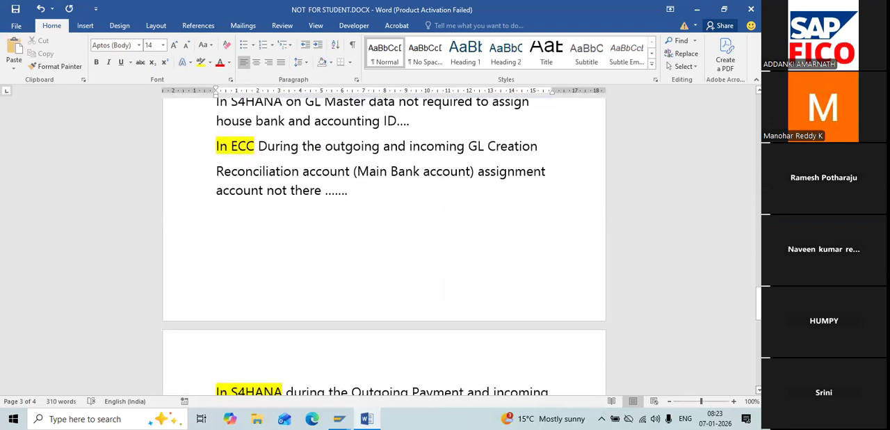
right_click(758, 287)
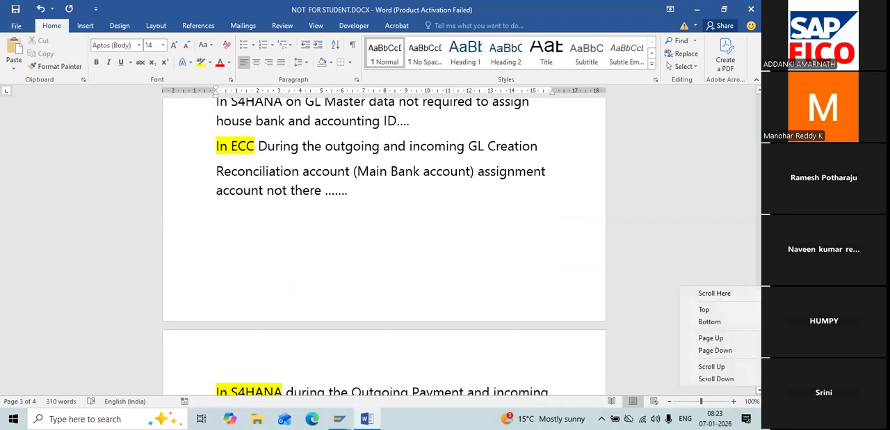
key("Escape")
Step: Switch to SAP and open transaction FBZP to maintain the payment program
key("alt+Tab")
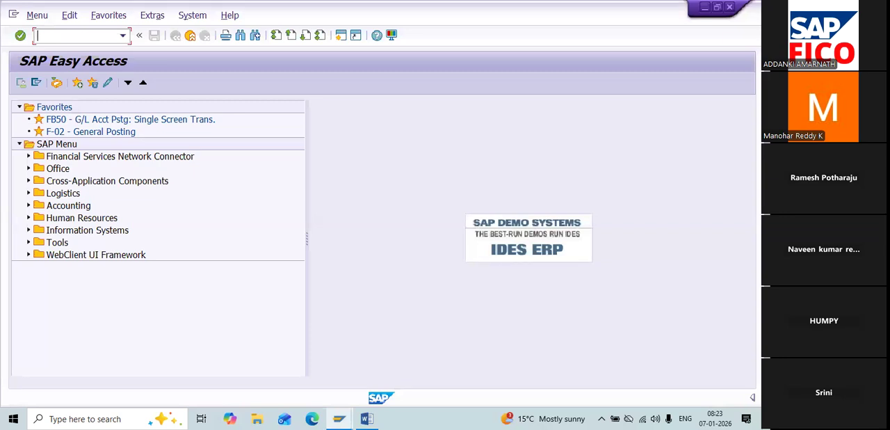
type("FBZP")
key("Return")
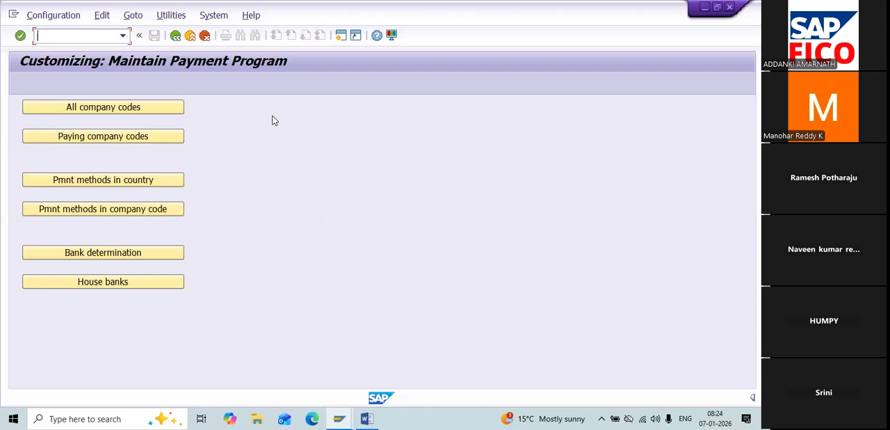
Step: Locate company code RE11 under All company codes and open its details
left_click(172, 109)
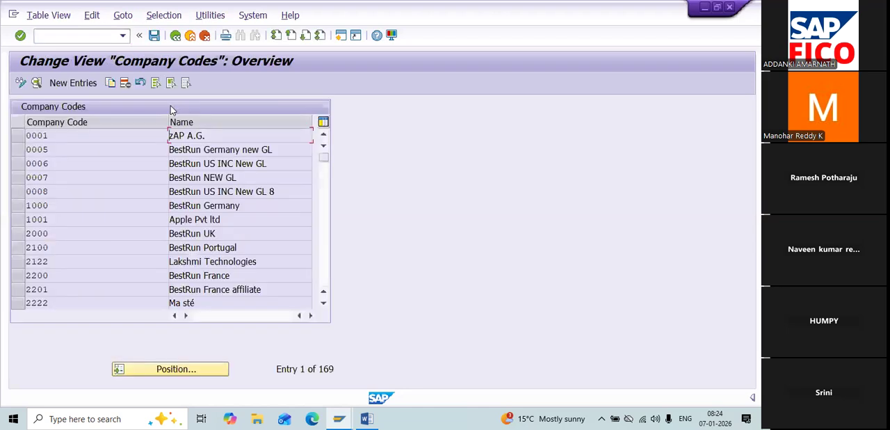
left_click(159, 368)
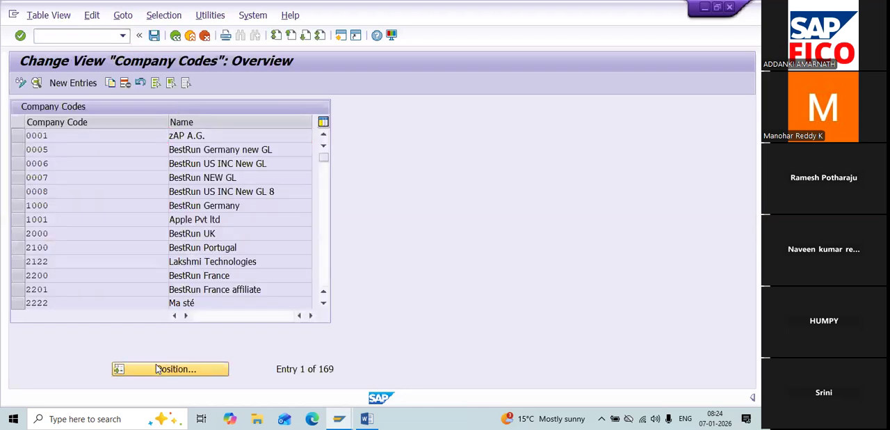
type("RE11")
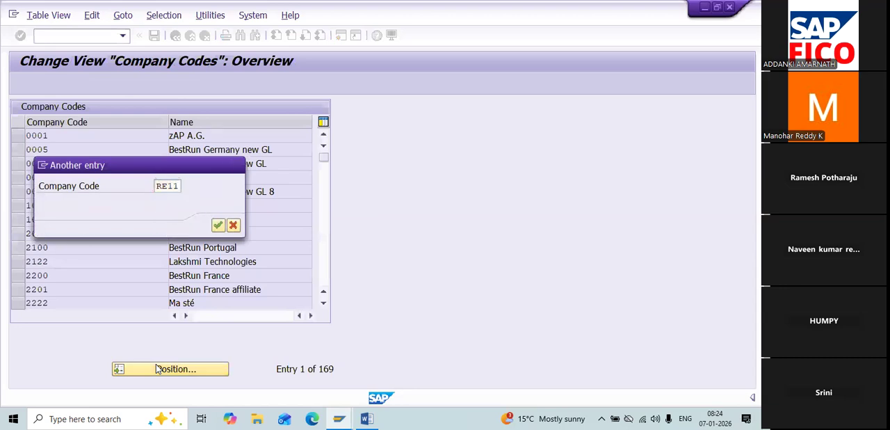
key("Return")
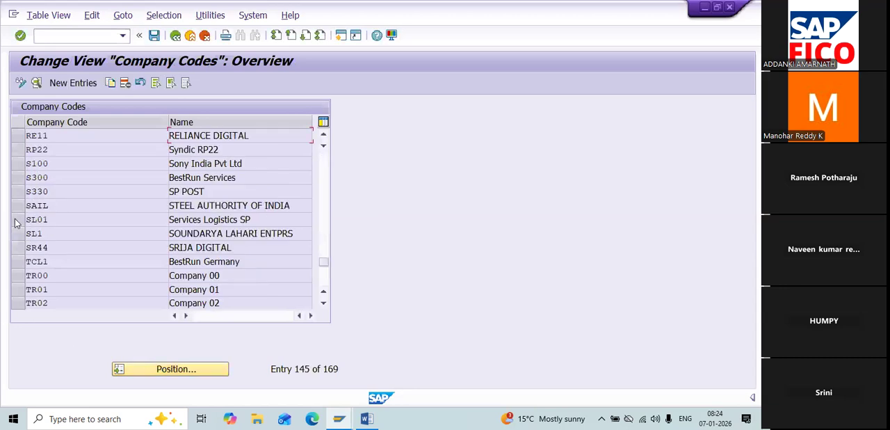
left_click(18, 136)
double_click(65, 138)
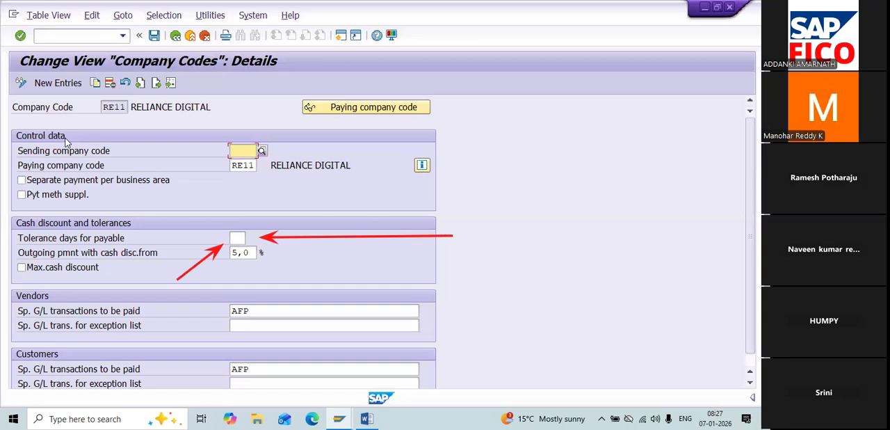
Step: Return to the payment program overview and open the details of company code RE11 under Paying company codes
key("Escape")
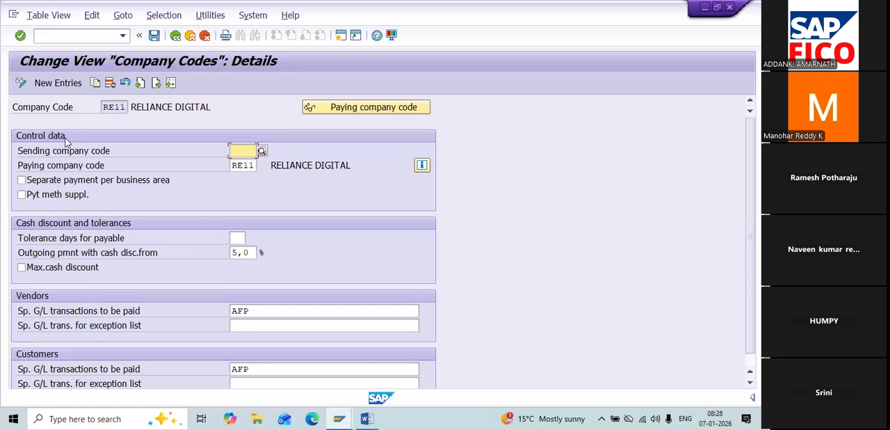
left_click(177, 39)
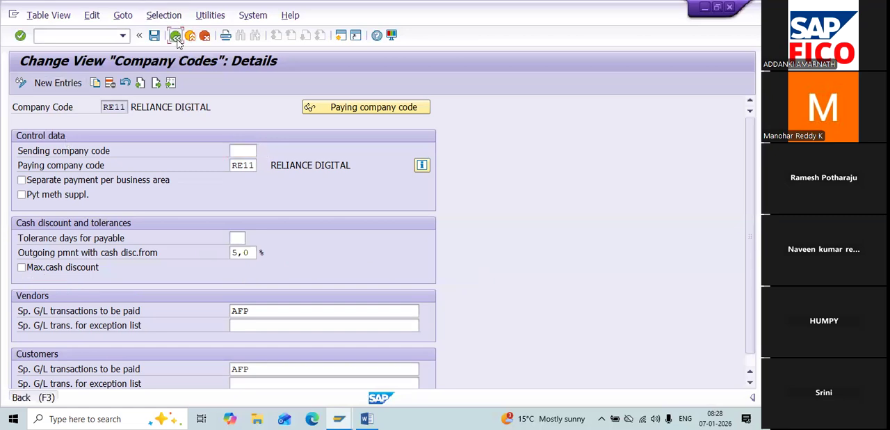
left_click(177, 40)
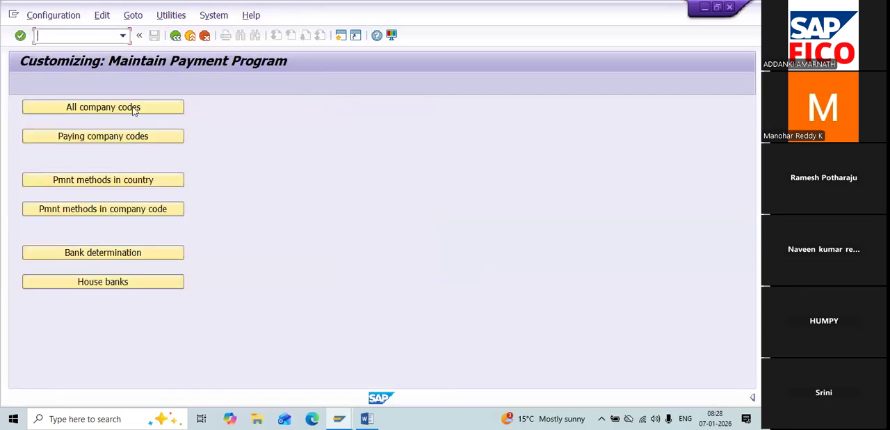
left_click(119, 137)
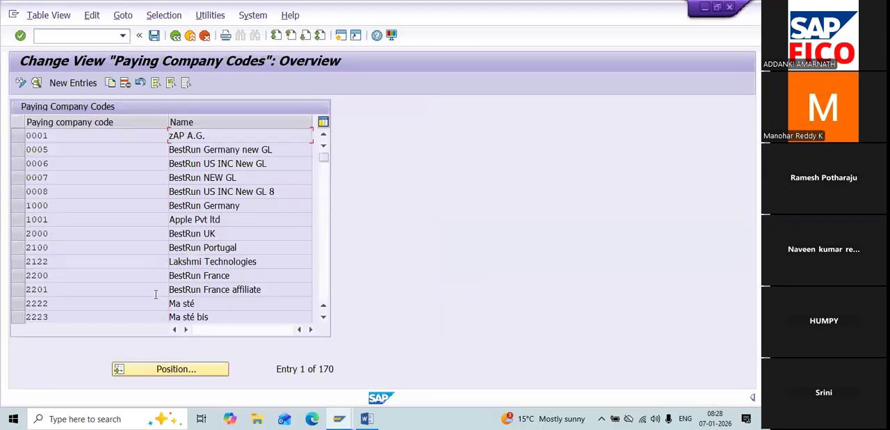
left_click(147, 369)
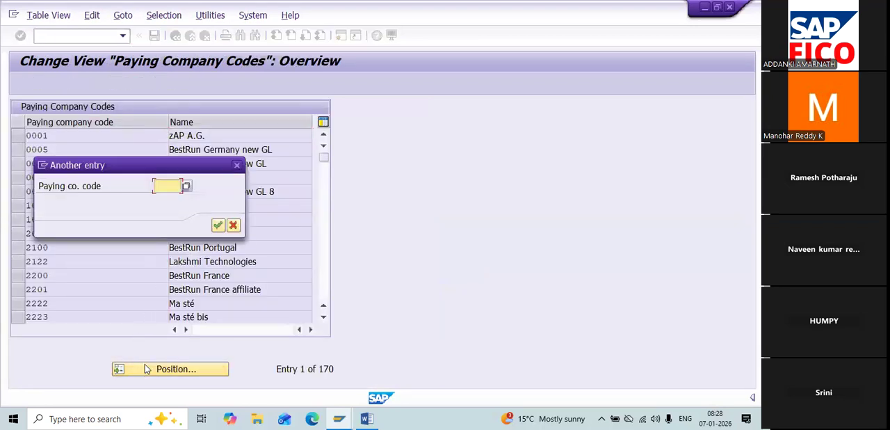
type("RE")
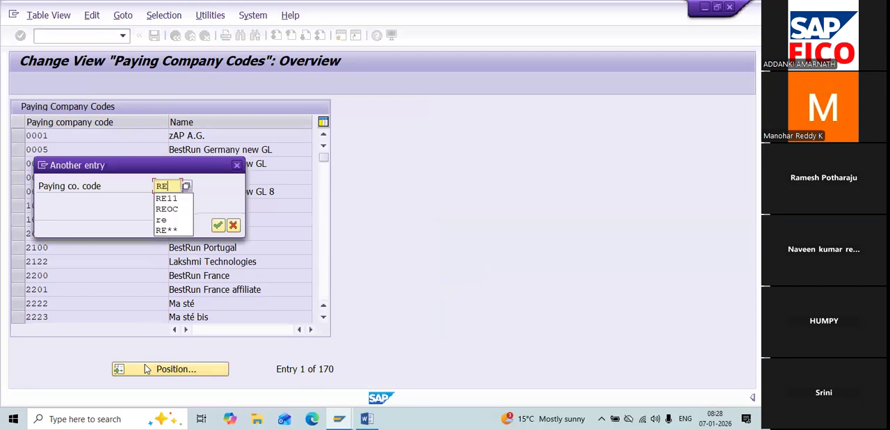
key("Down")
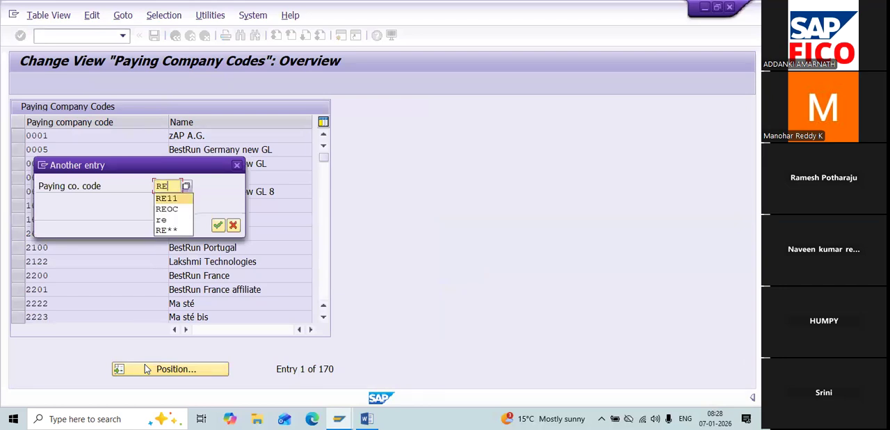
key("Return")
key("Return")
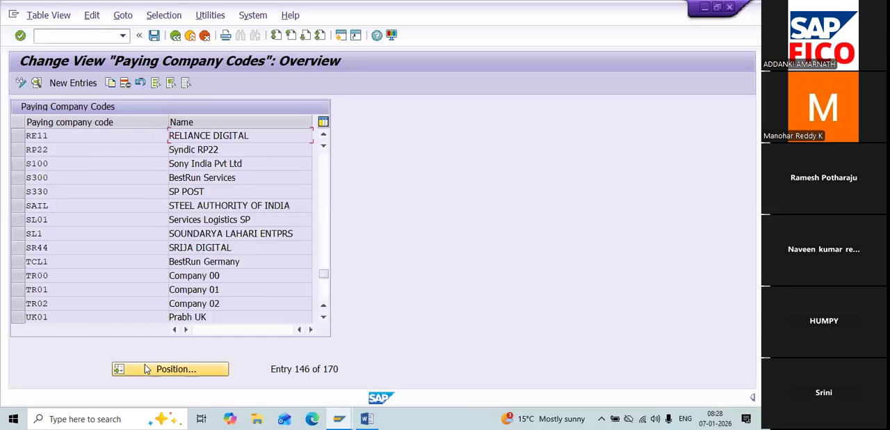
double_click(61, 138)
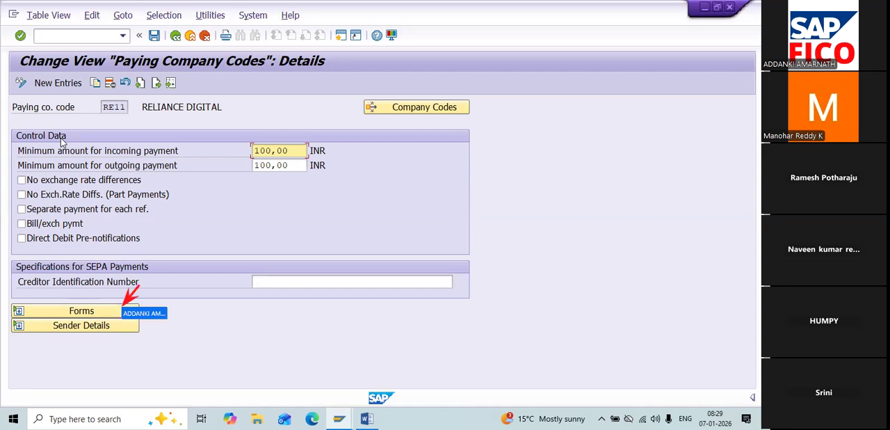
Step: Expand the forms of paying company code RE11 and display the payment advice form F110_D_AVIS
left_click(98, 311)
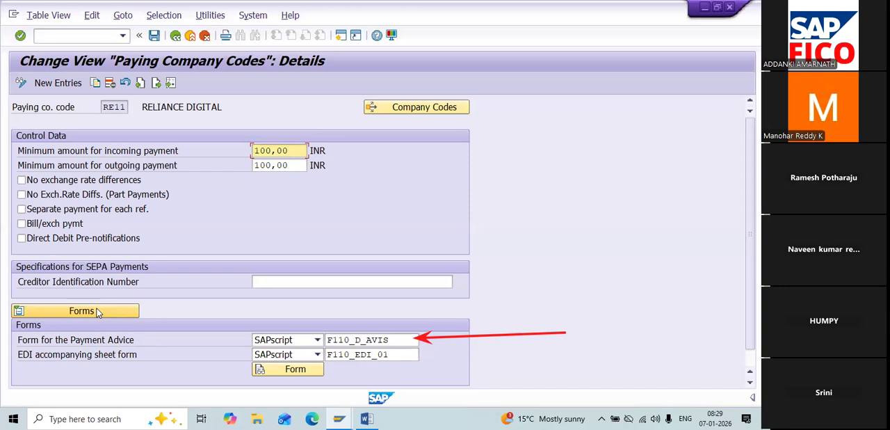
left_click(393, 340)
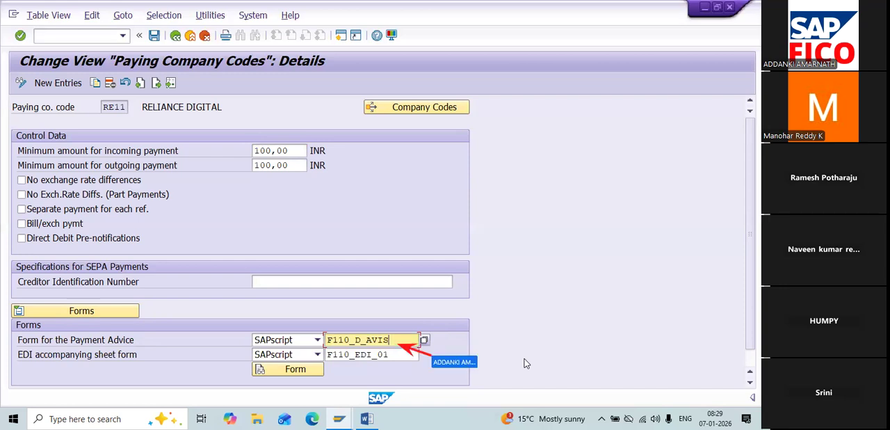
left_click(301, 375)
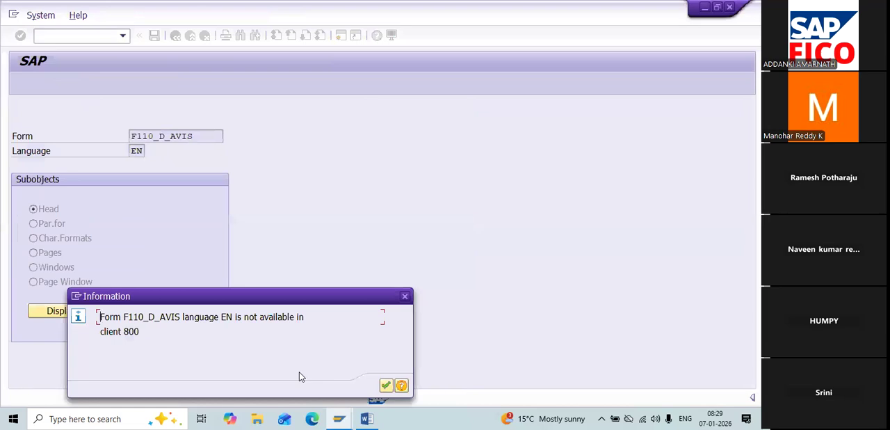
left_click(386, 386)
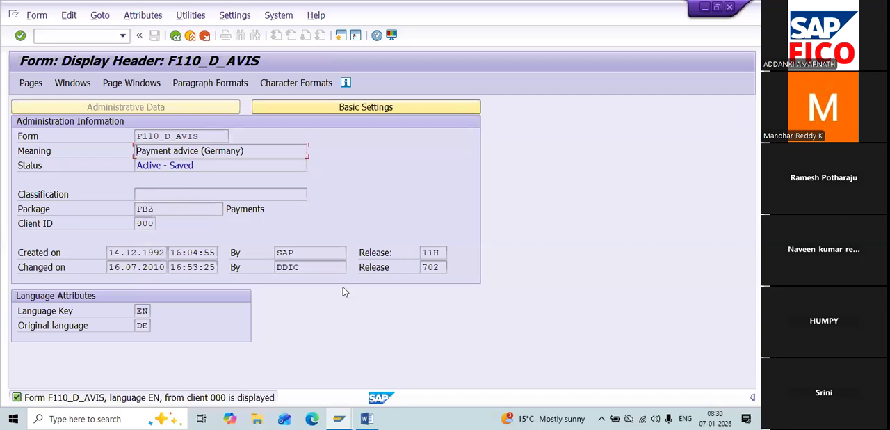
Step: Run a printing test of the form with output device LP01 and review the sample payment advice in print preview
left_click(198, 15)
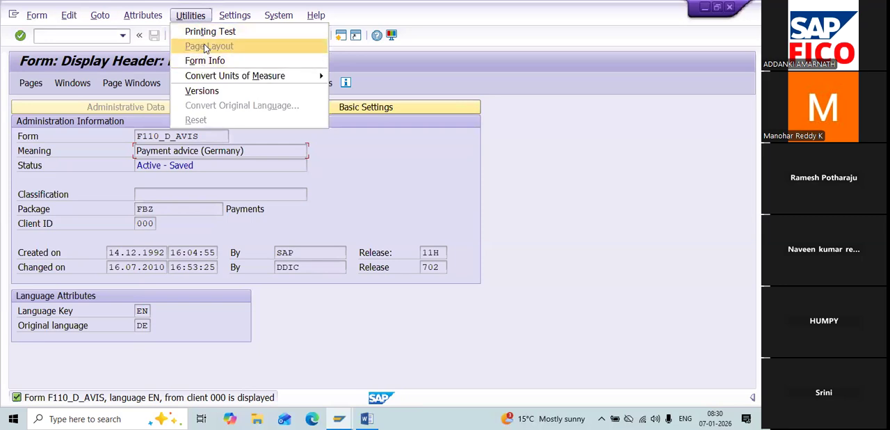
left_click(205, 33)
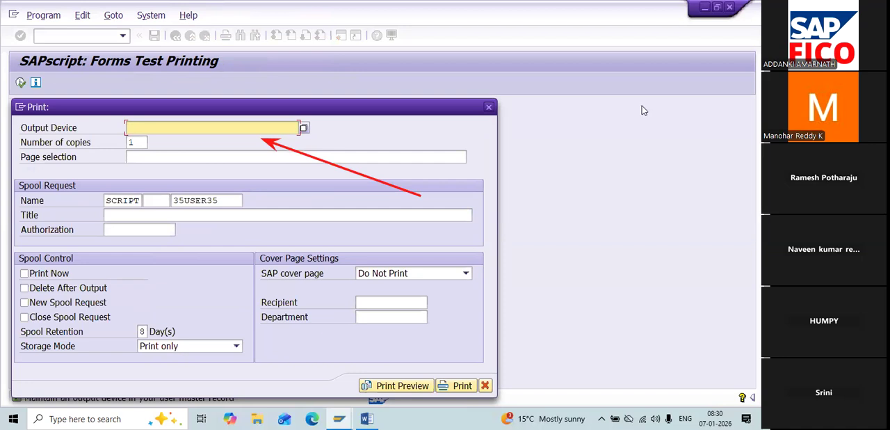
type("LP01")
left_click(376, 384)
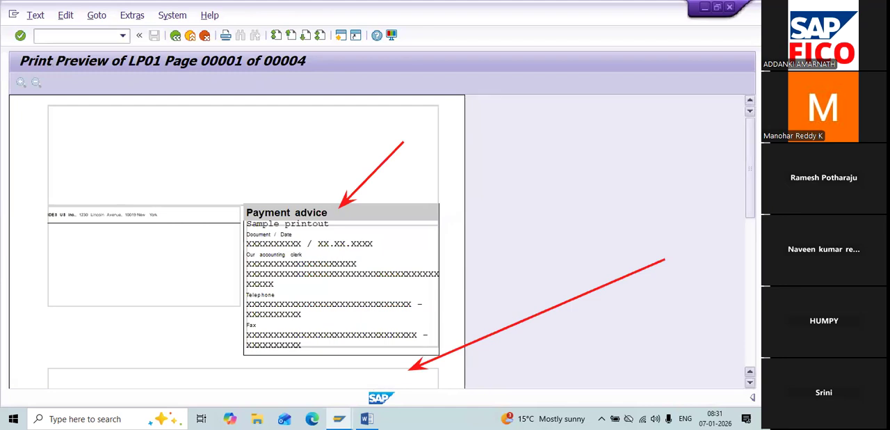
scroll(237, 243, "down", 3)
scroll(236, 244, "down", 7)
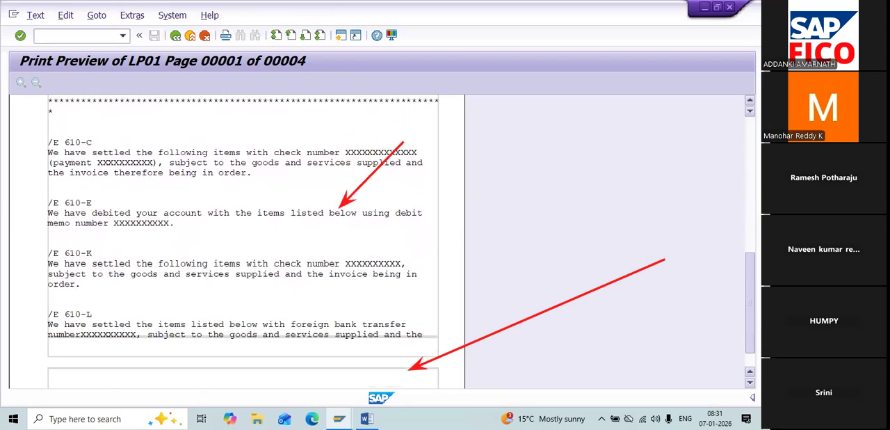
scroll(237, 243, "up", 10)
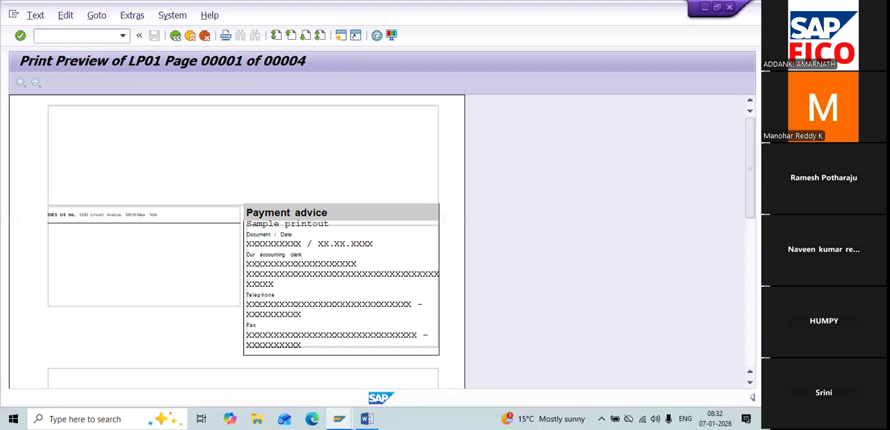
Step: Leave the form display and the paying company code details to get back to the payment program overview
left_click(176, 39)
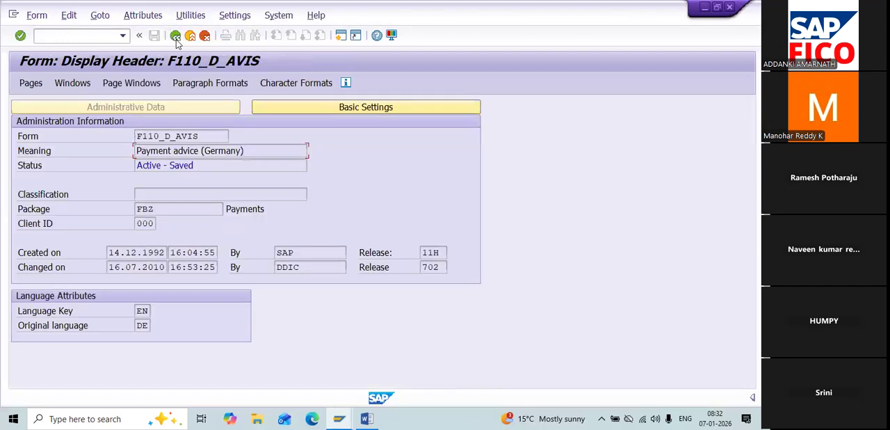
left_click(176, 37)
left_click(176, 36)
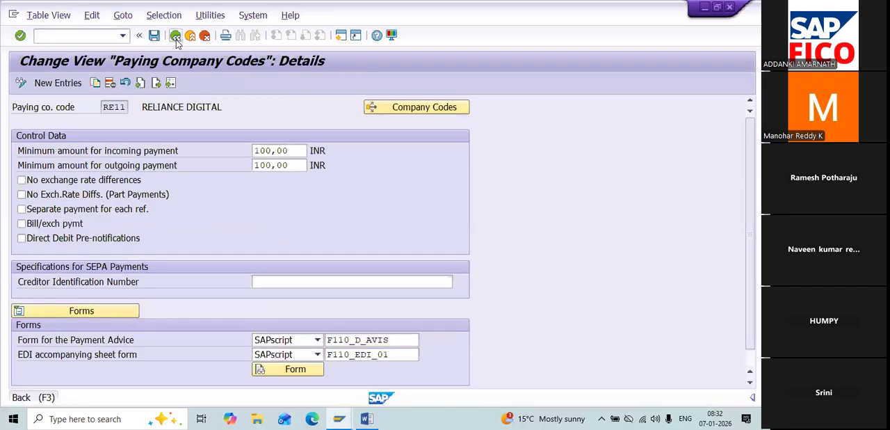
left_click(176, 37)
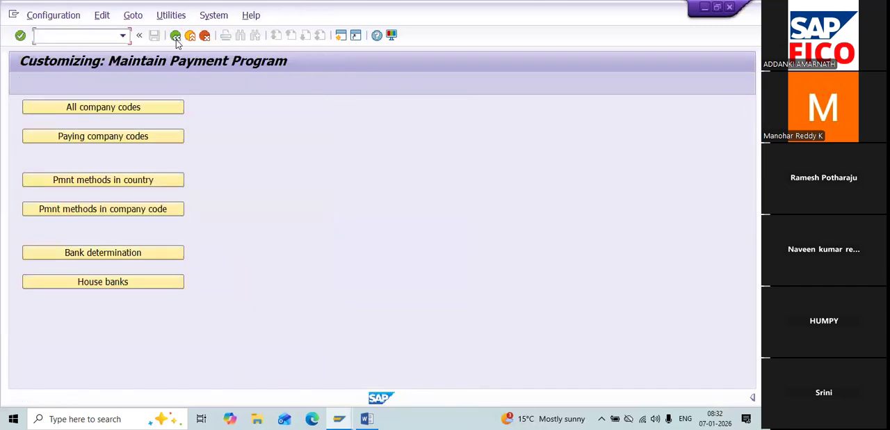
Step: Locate country IN under payment methods in country, review the details of payment method C (Cheque), and return to the overview
left_click(126, 182)
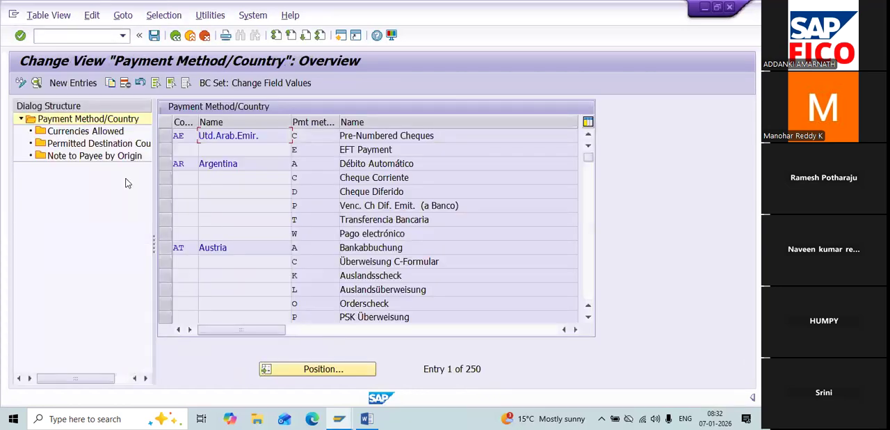
left_click(289, 375)
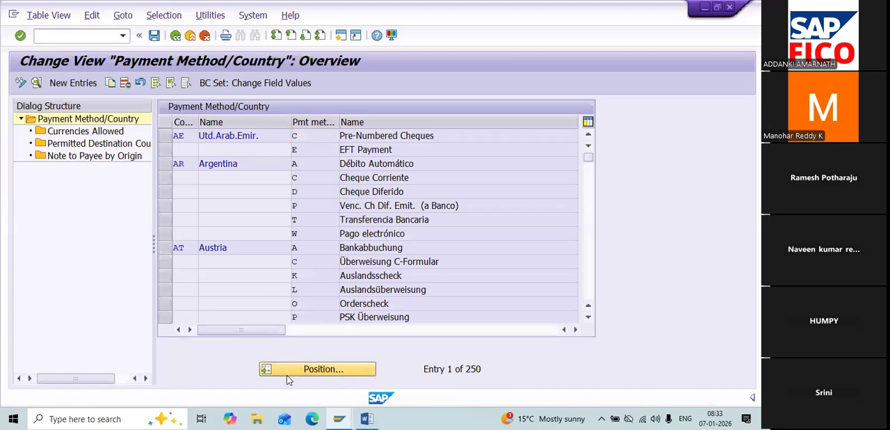
type("IN")
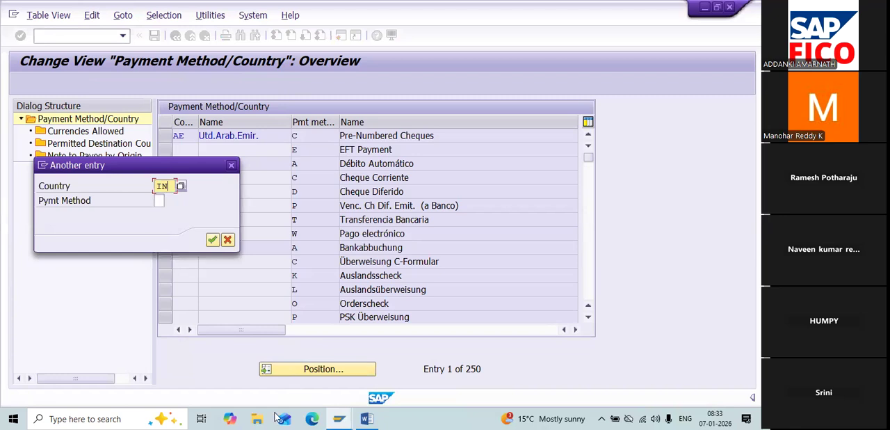
left_click(210, 241)
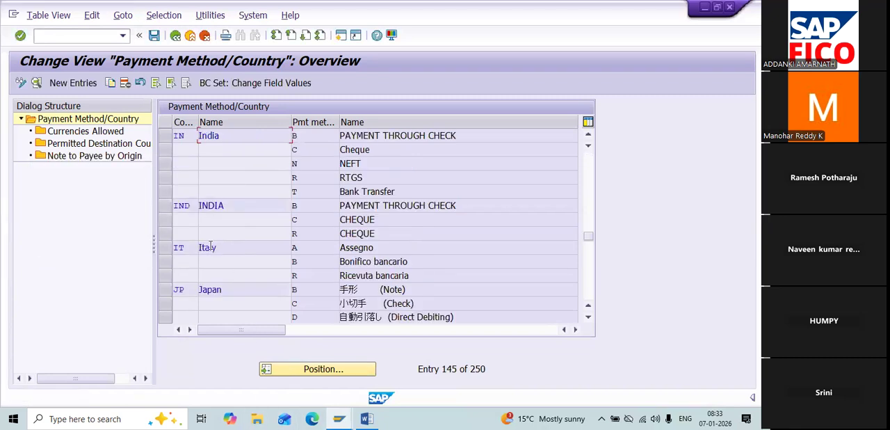
left_click(307, 149)
double_click(315, 147)
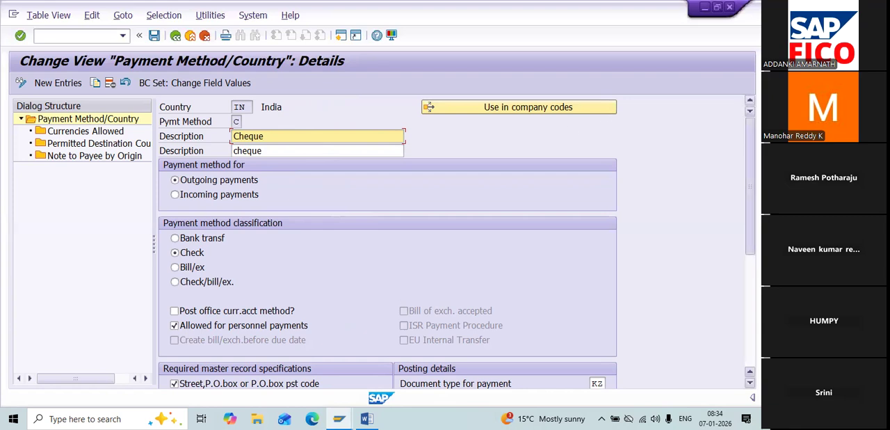
scroll(456, 242, "down", 4)
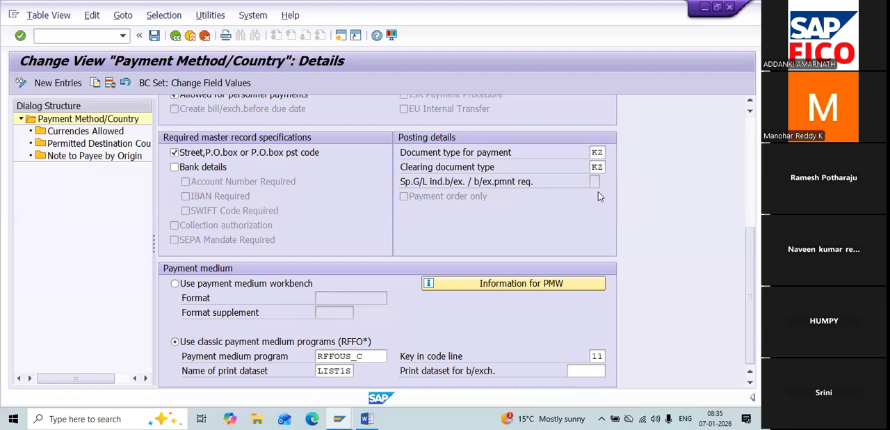
left_click(176, 36)
left_click(177, 36)
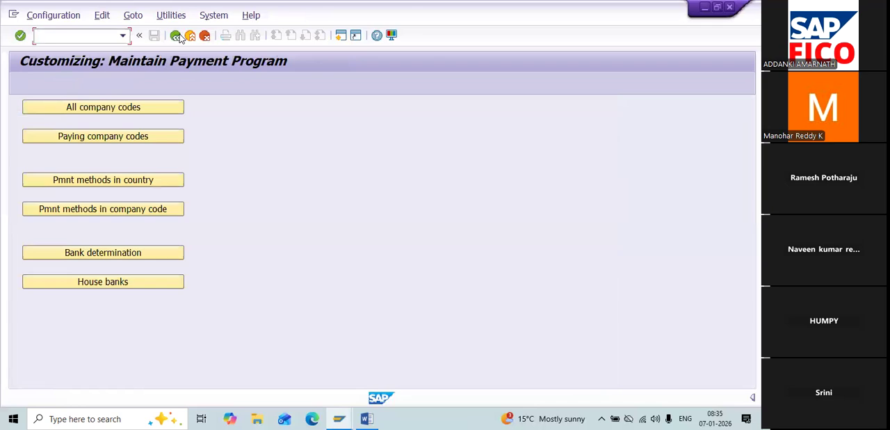
Step: Locate paying company code RE11 under payment methods in company code and open its payment method C (Cheque)
left_click(150, 207)
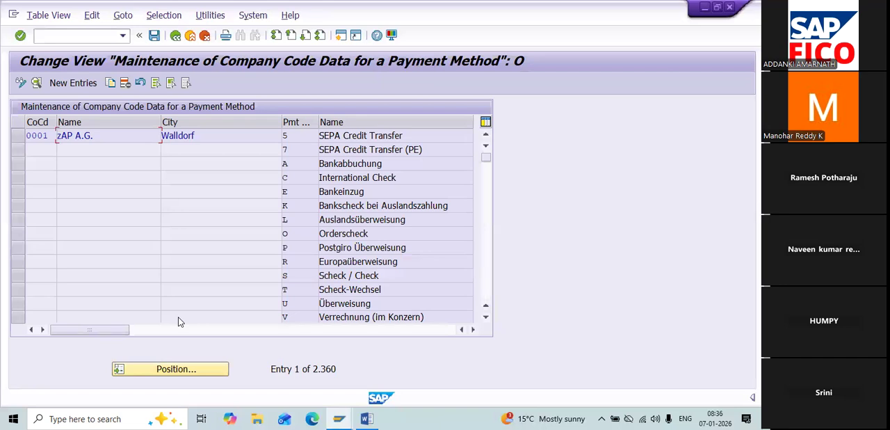
left_click(170, 373)
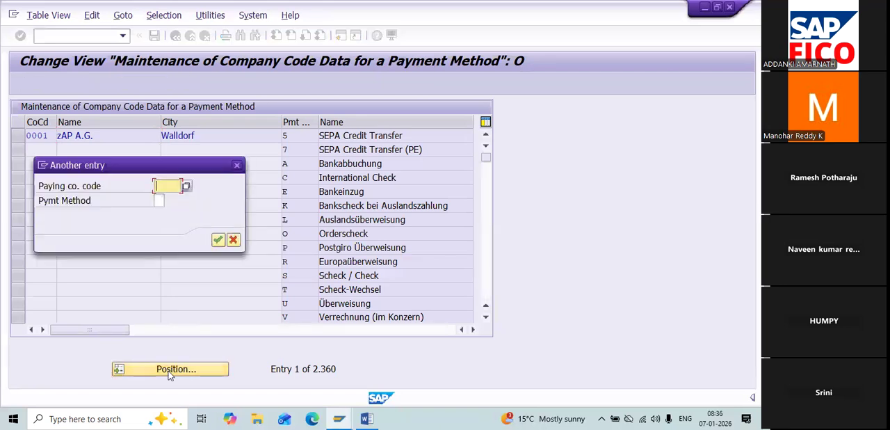
type("RE")
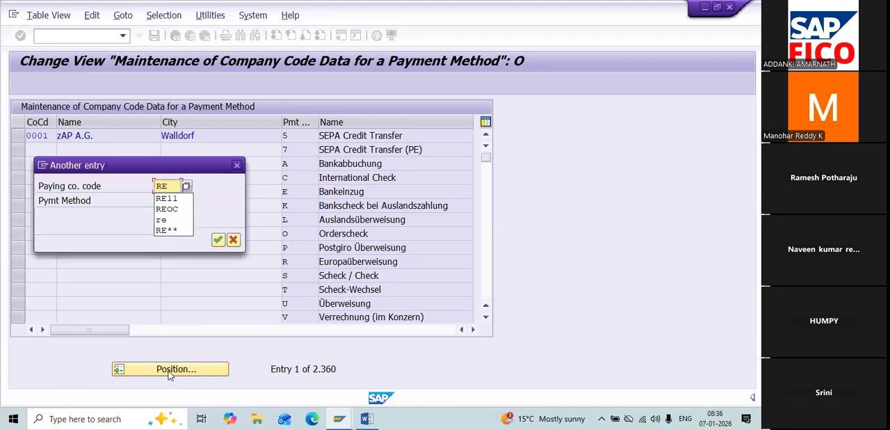
type("11")
key("Return")
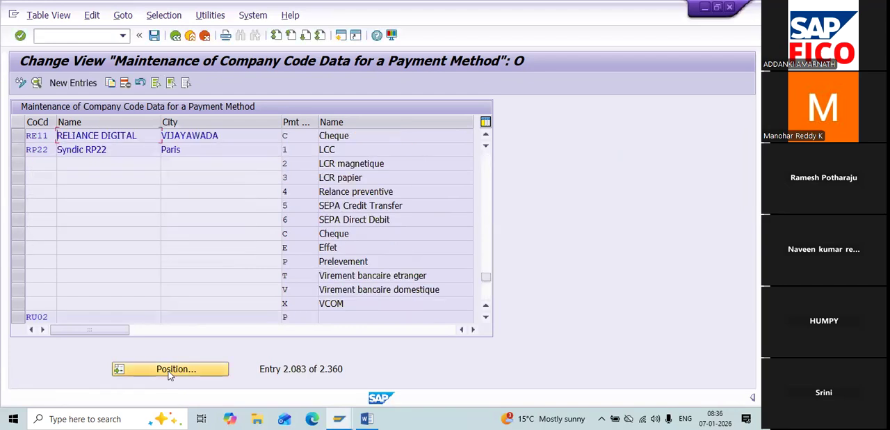
left_click(303, 137)
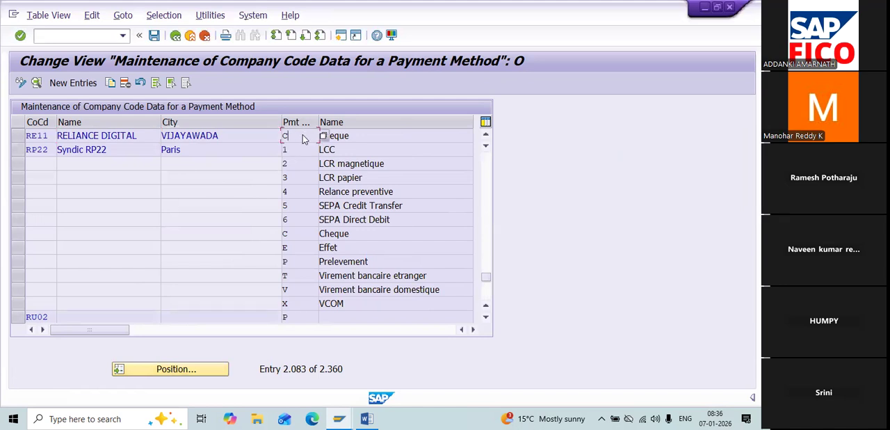
double_click(303, 137)
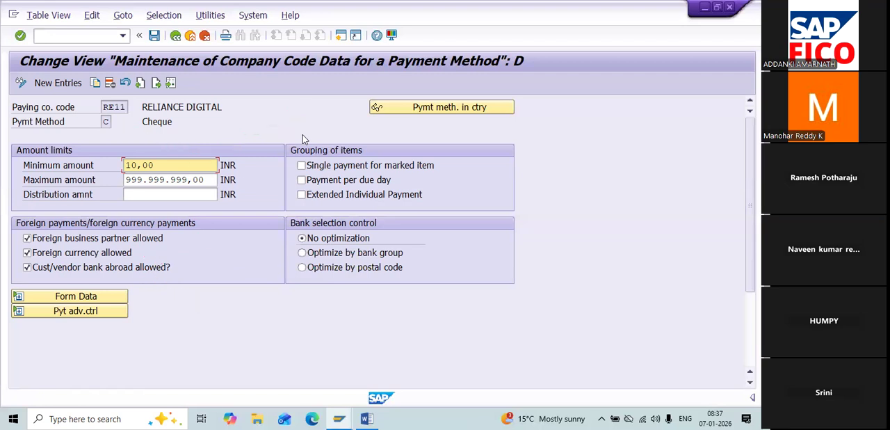
Step: Expand the form data of payment method C, display the header of payment medium form F110_PRENUM_CHCK, and return to the payment method
left_click(103, 299)
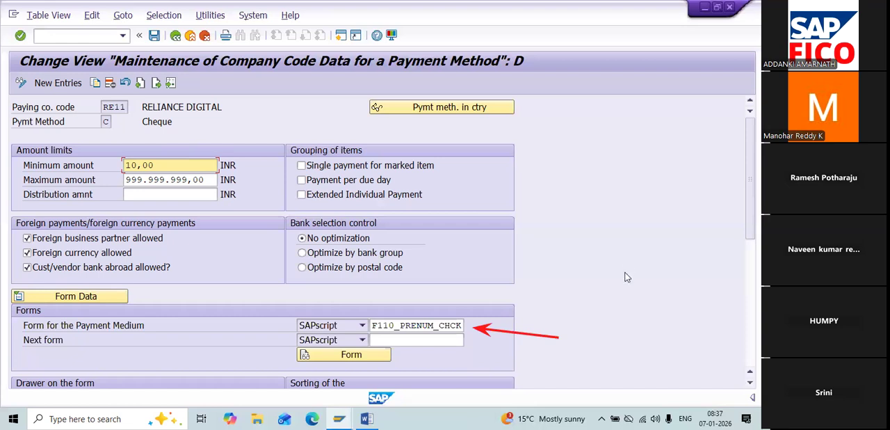
left_click(460, 325)
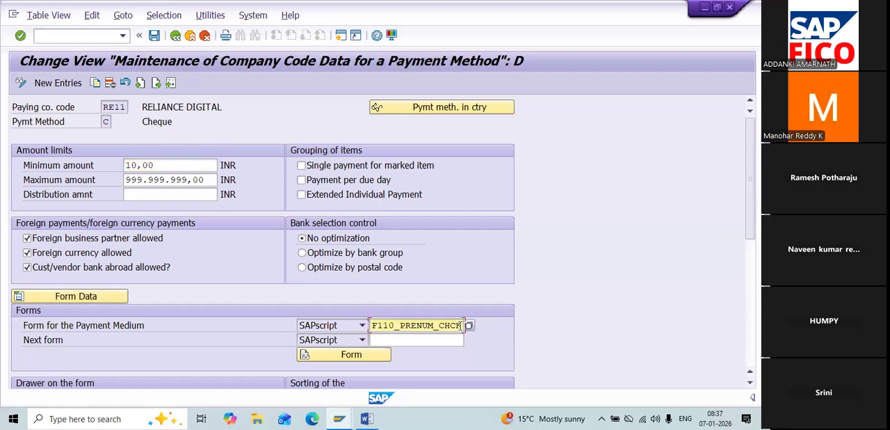
left_click(385, 354)
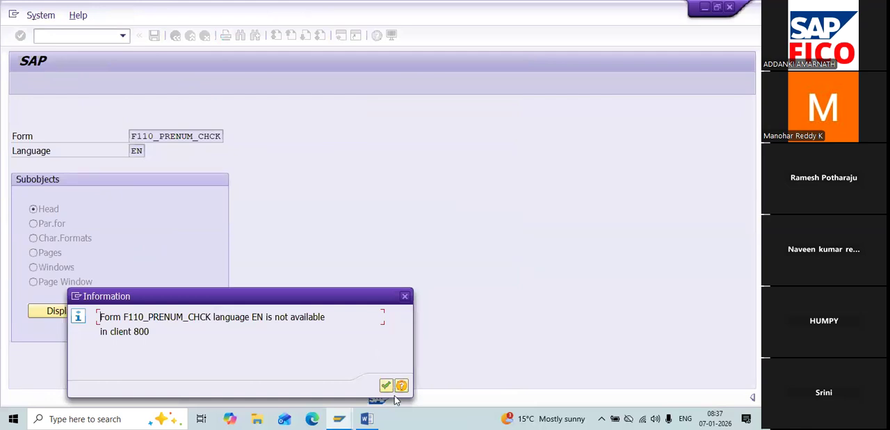
left_click(386, 383)
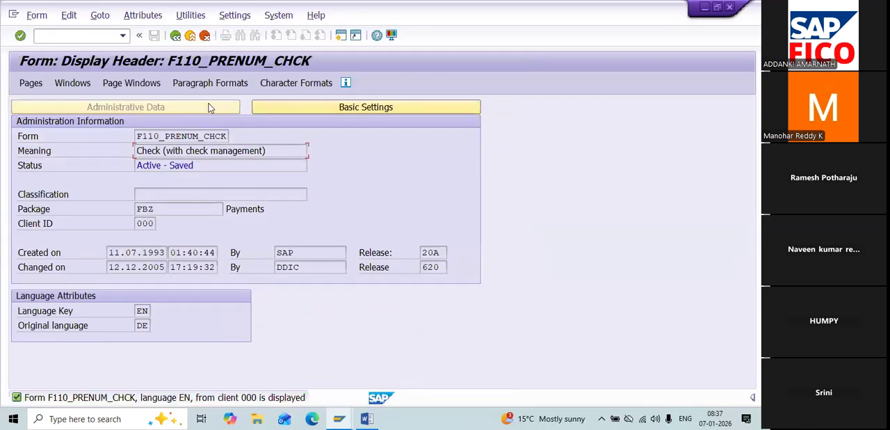
left_click(197, 34)
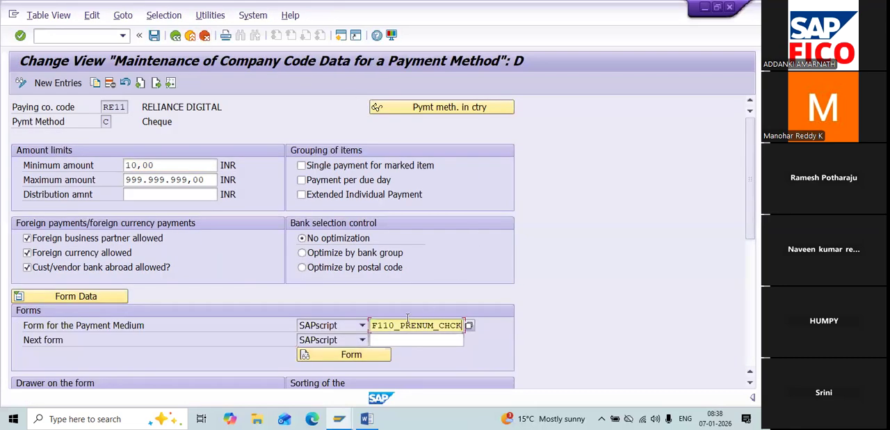
Step: Display form F110_PRENUM_CHCK, run a printing test with output device LP01, and review the sample check in print preview
left_click(352, 355)
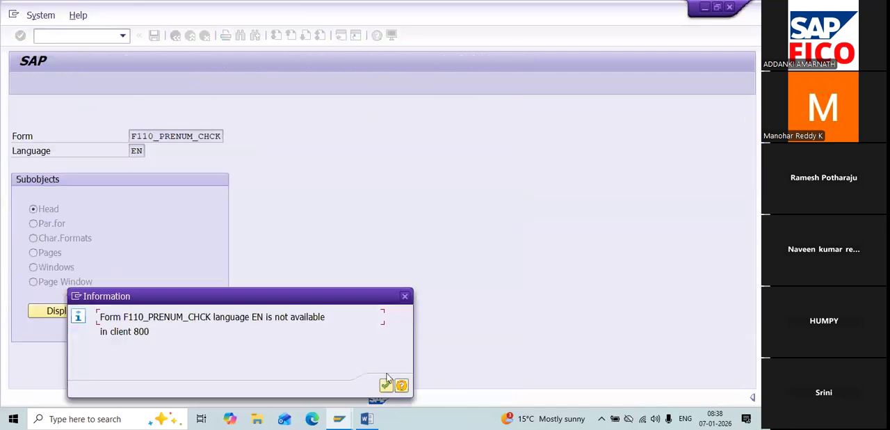
left_click(386, 386)
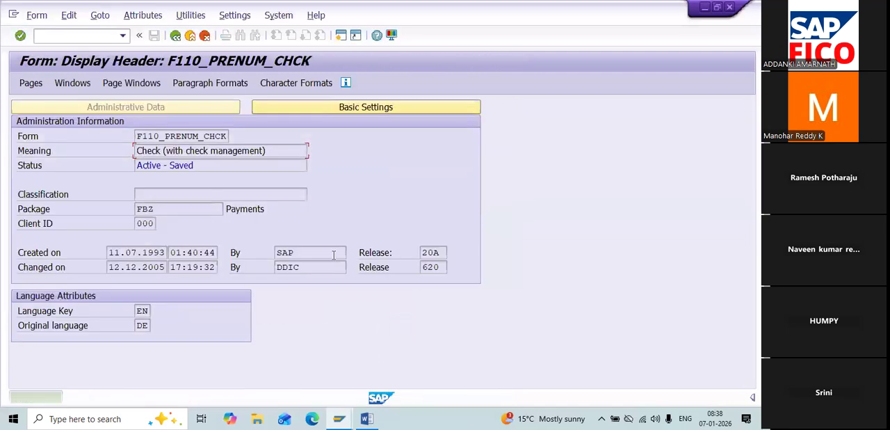
left_click(191, 15)
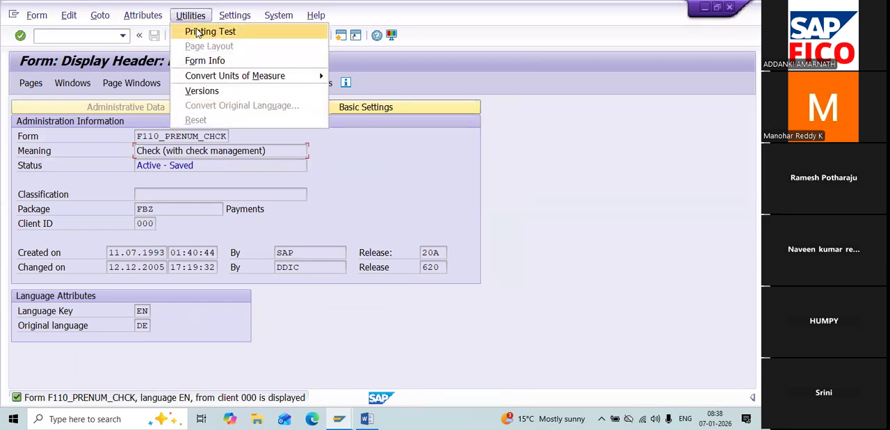
left_click(198, 32)
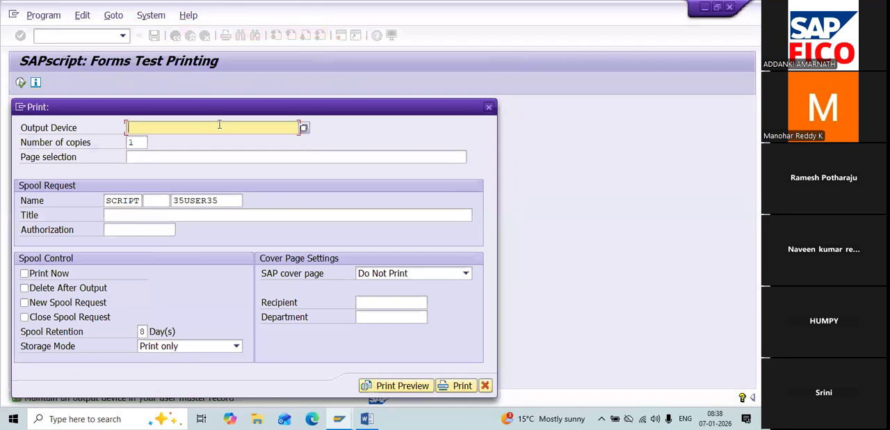
type("LP01")
left_click(374, 391)
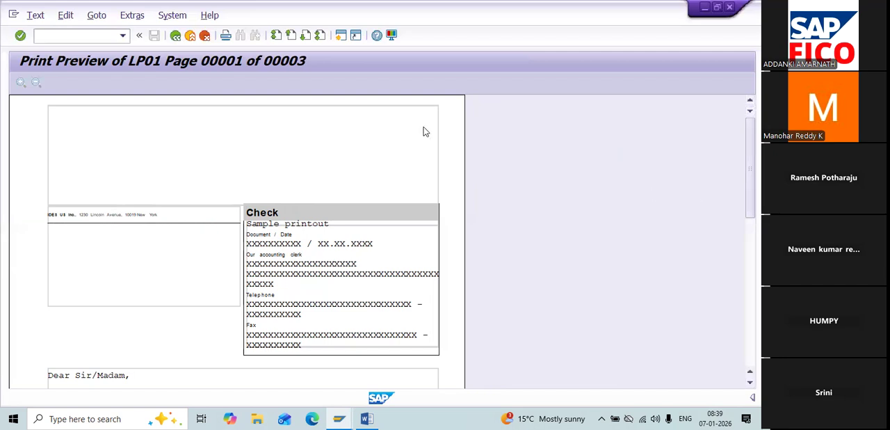
Step: Leave the check preview and the company code payment method details to get back to the payment program overview
left_click(175, 36)
left_click(175, 36)
left_click(175, 36)
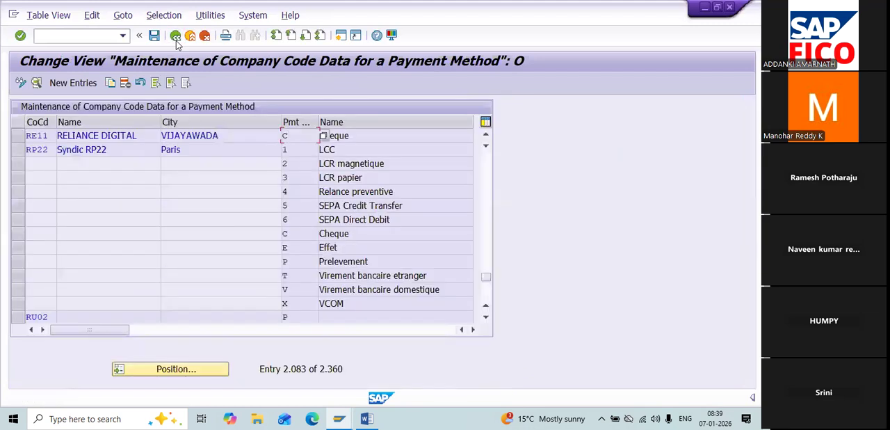
left_click(176, 36)
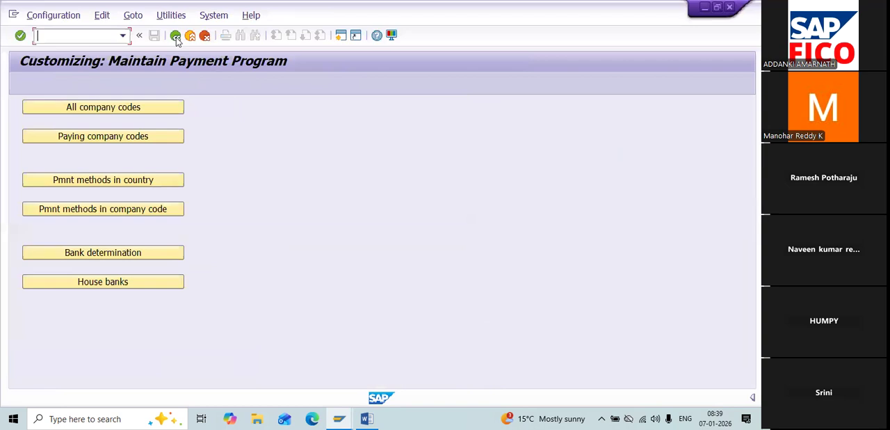
Step: Open the house banks configuration for company code RE11
left_click(101, 283)
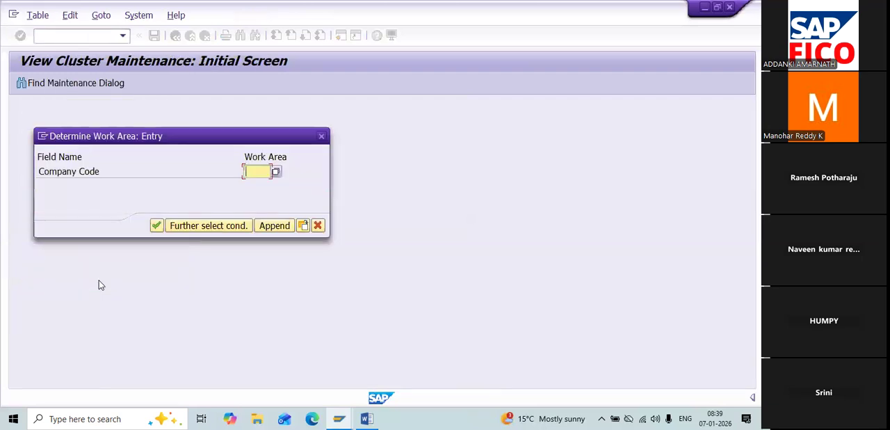
type("RE11")
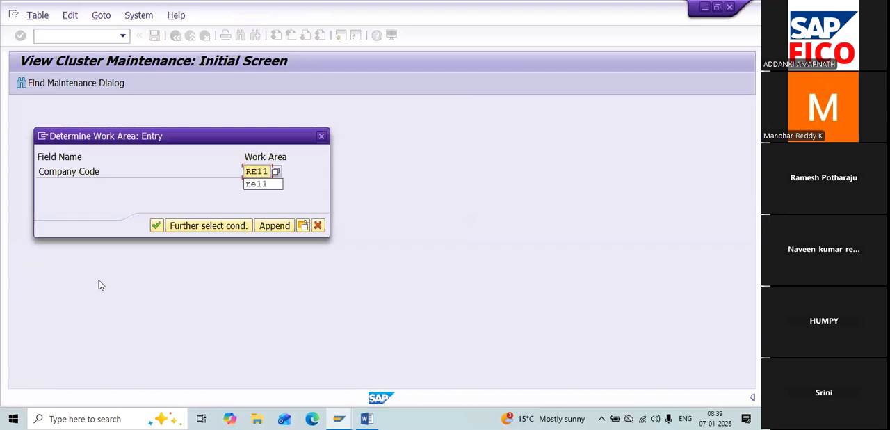
key("Return")
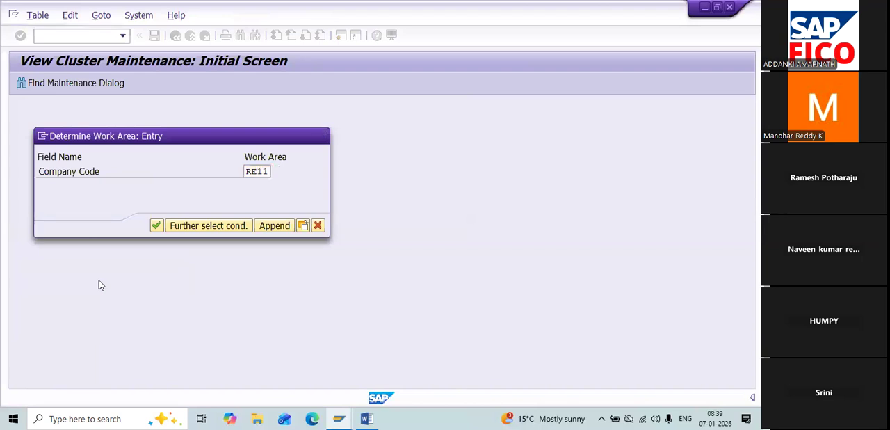
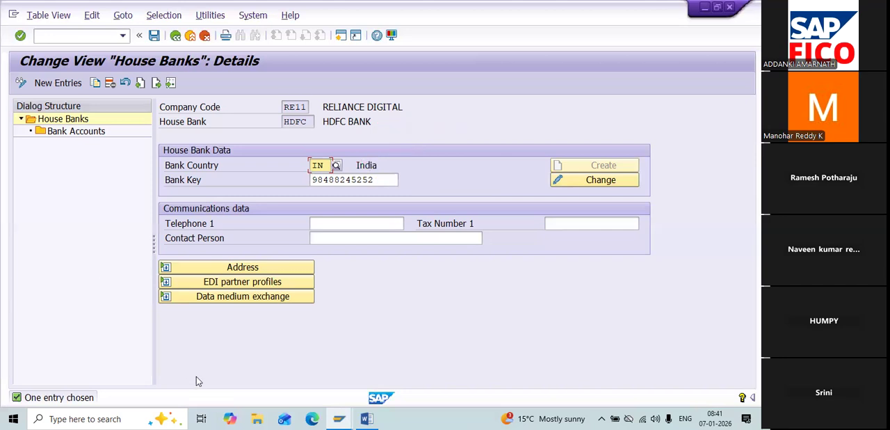
Step: Expand the address details of house bank HDFC and review its address and control data
left_click(243, 272)
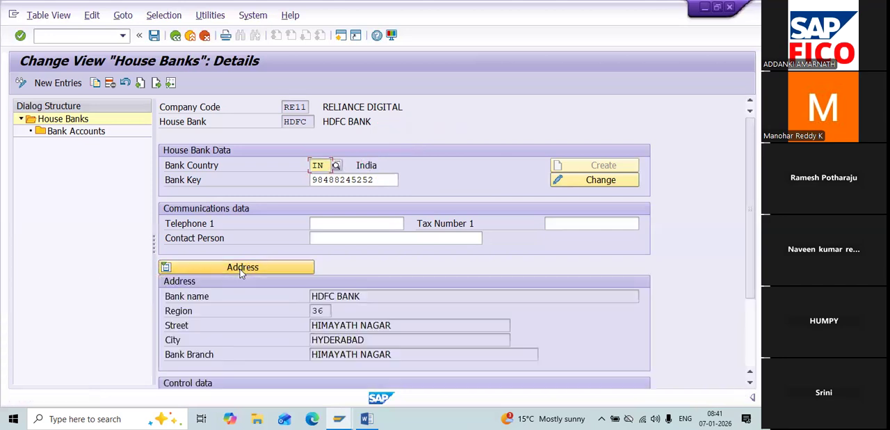
scroll(243, 271, "down", 1)
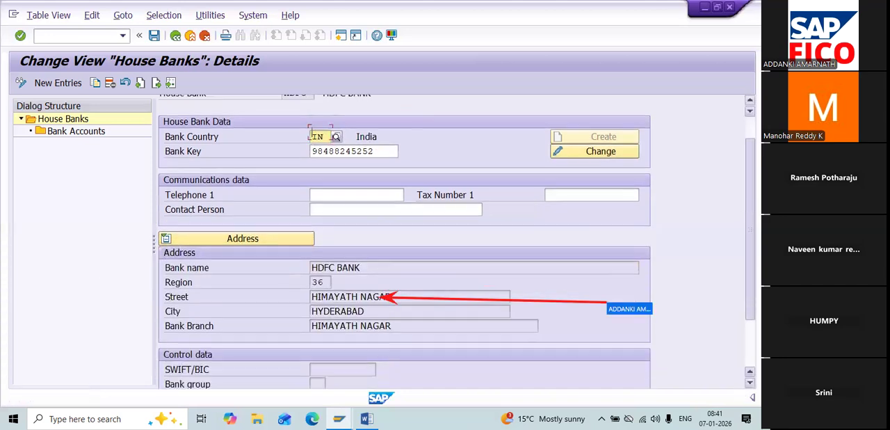
scroll(404, 244, "down", 1)
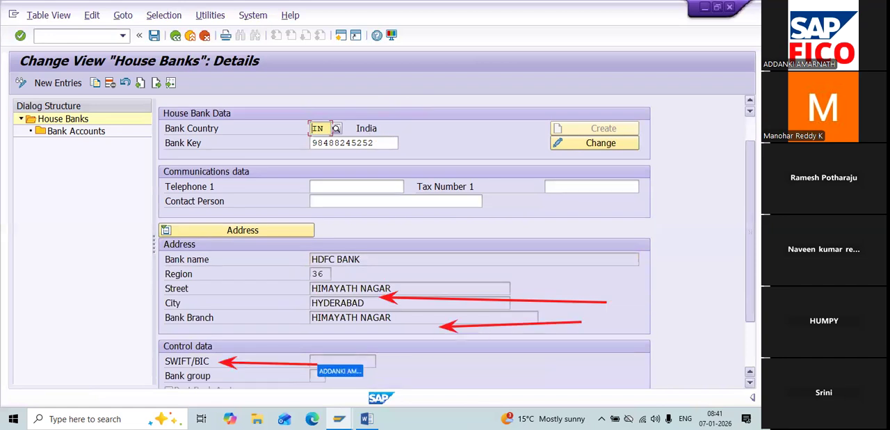
scroll(403, 243, "down", 3)
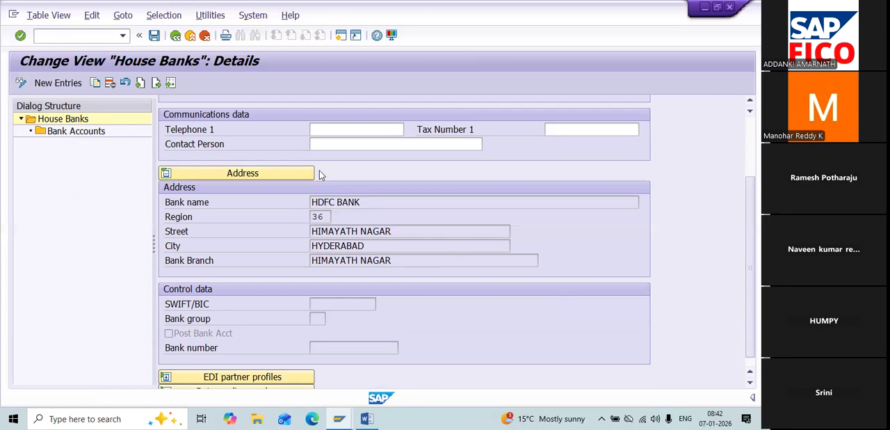
Step: Review the bank account details of house bank HDFC, including its bank and control data, and return to the payment program overview
double_click(69, 131)
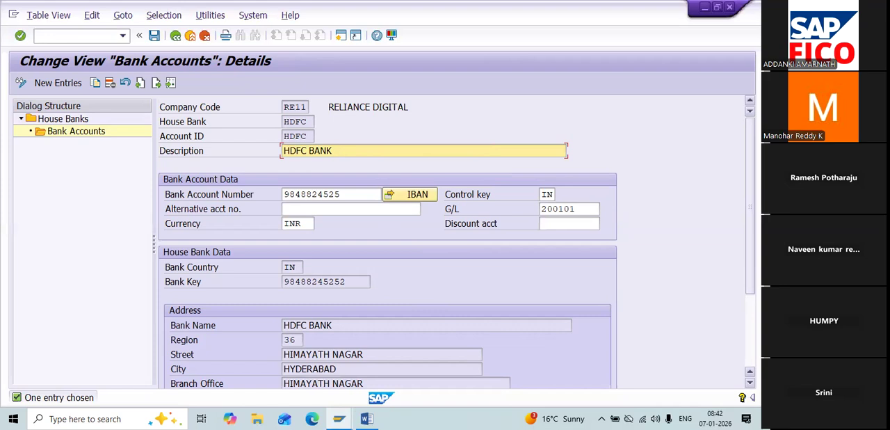
scroll(456, 242, "down", 3)
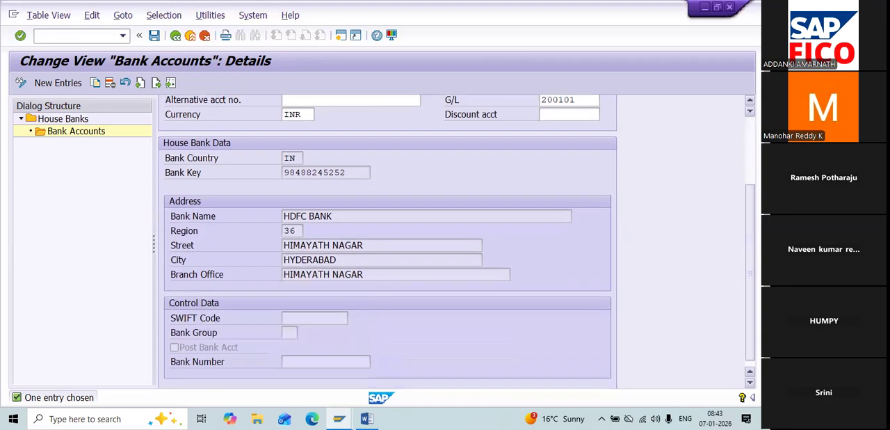
left_click(174, 36)
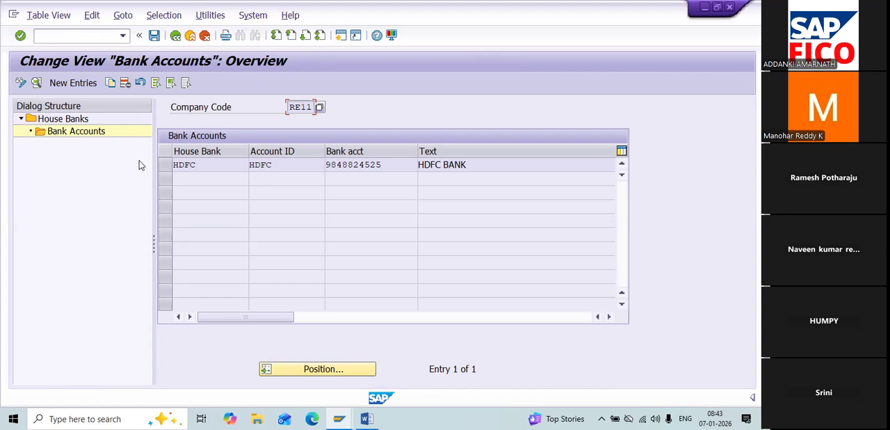
left_click(175, 36)
left_click(176, 36)
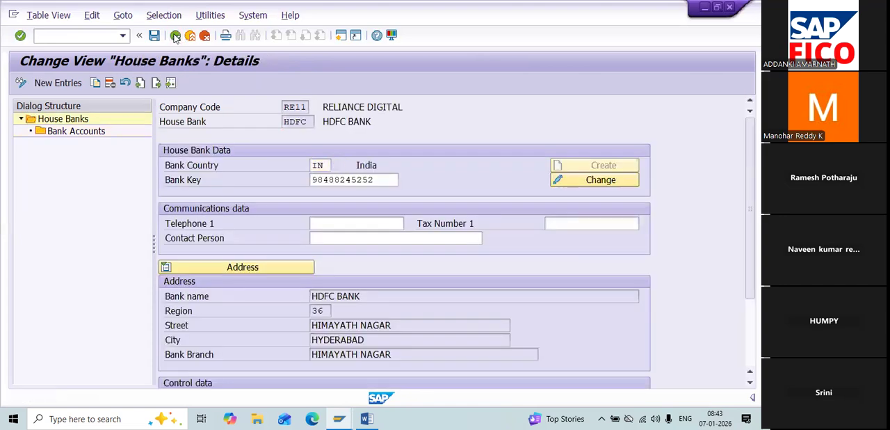
left_click(176, 36)
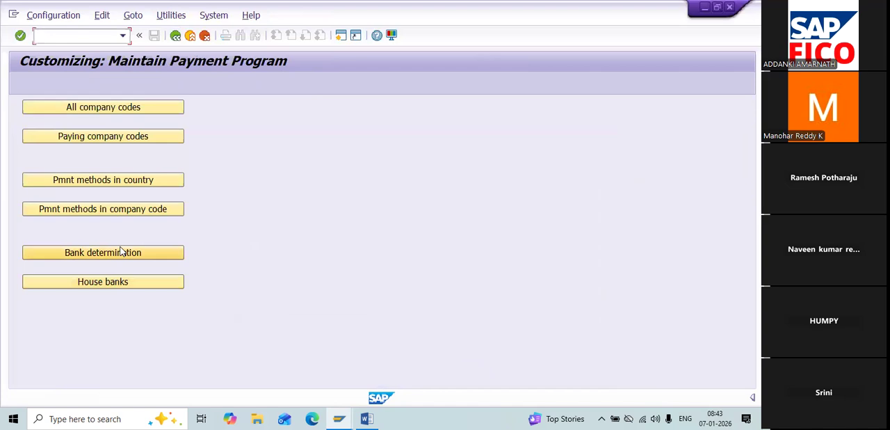
Step: Open the bank determination configuration and position the list on paying company code RE11
left_click(178, 251)
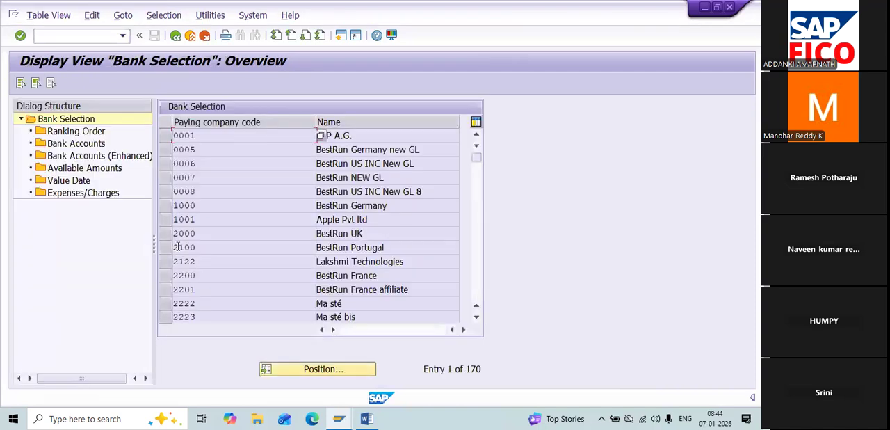
left_click(276, 375)
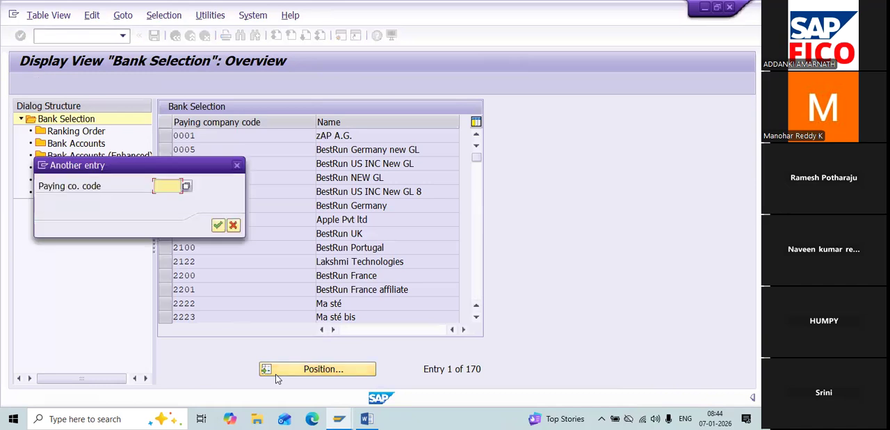
type("RE")
key("Down")
key("Return")
key("Return")
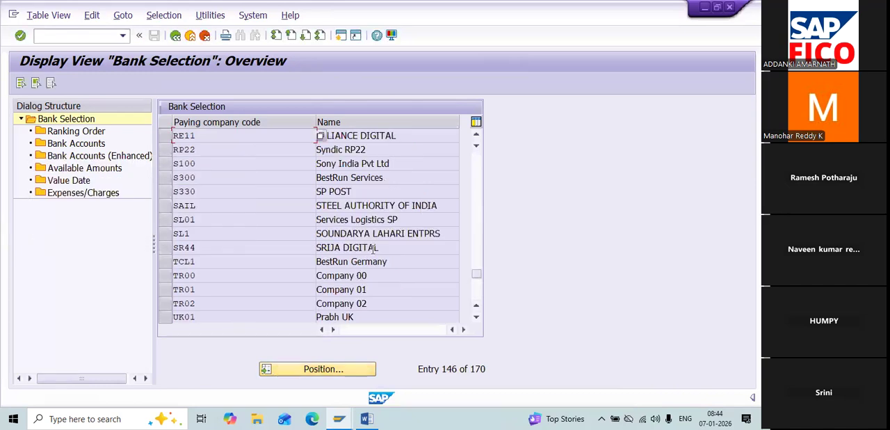
Step: Select company code RE11 and display its bank ranking order and its bank accounts
double_click(254, 134)
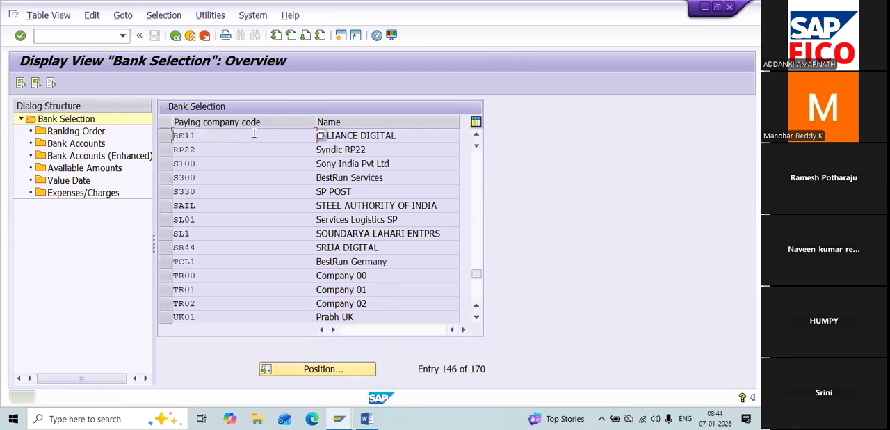
left_click(165, 137)
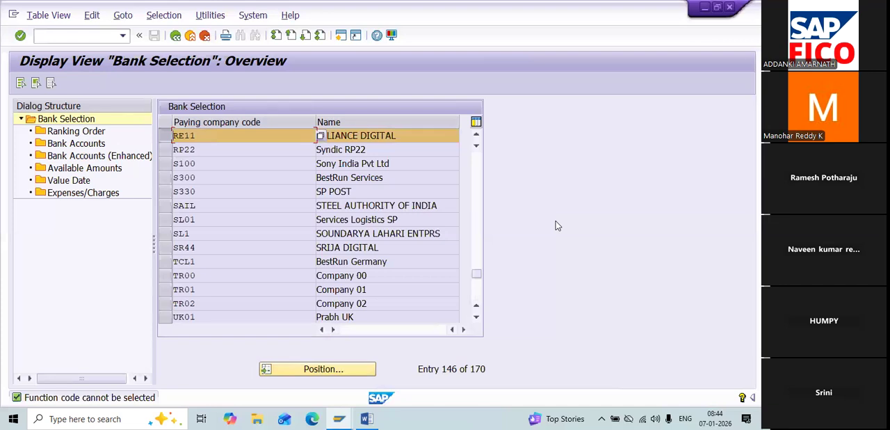
double_click(94, 133)
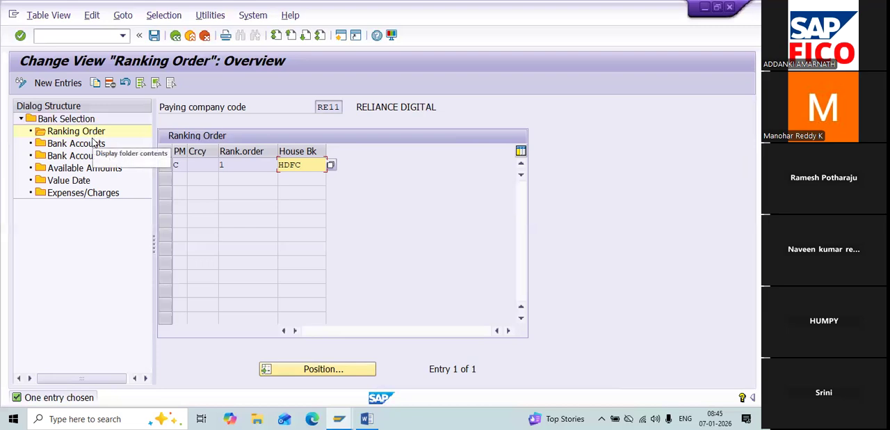
left_click(91, 147)
double_click(92, 147)
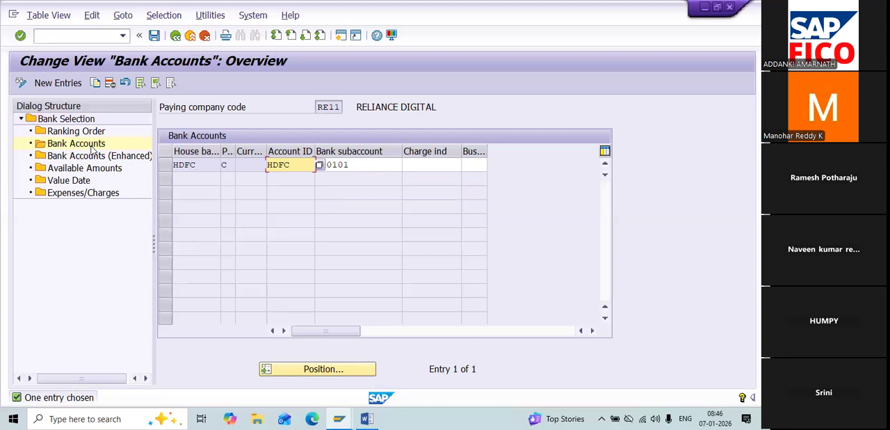
Step: Display the available amounts and the value date settings of company code RE11
double_click(101, 170)
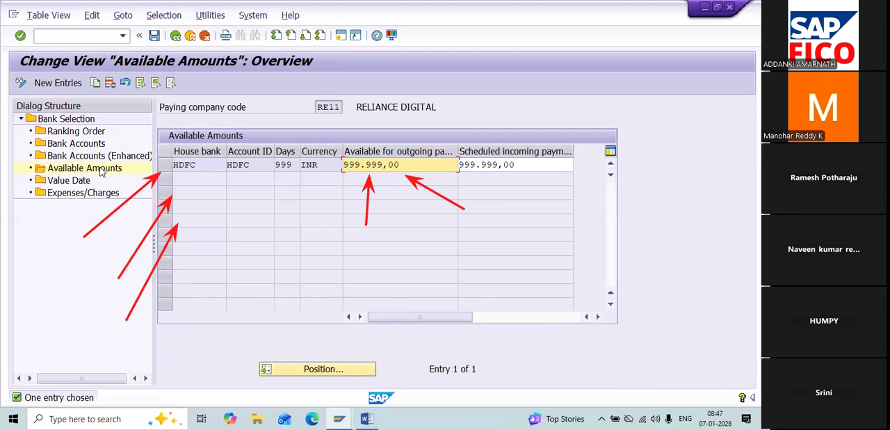
key("Escape")
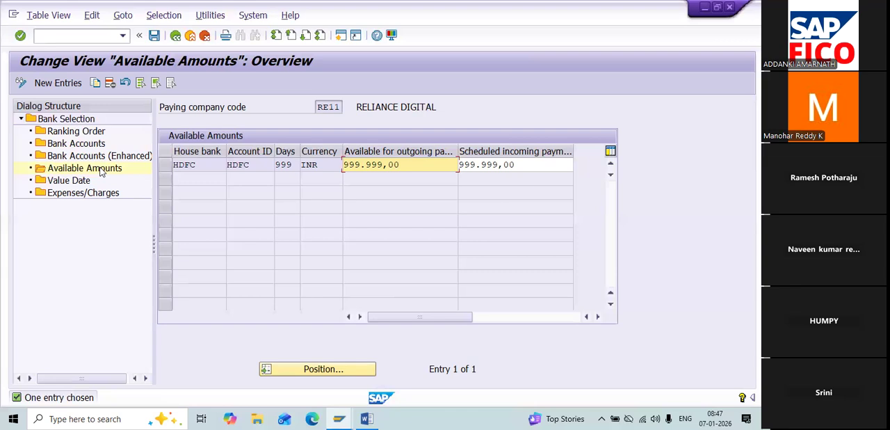
left_click(93, 182)
double_click(81, 181)
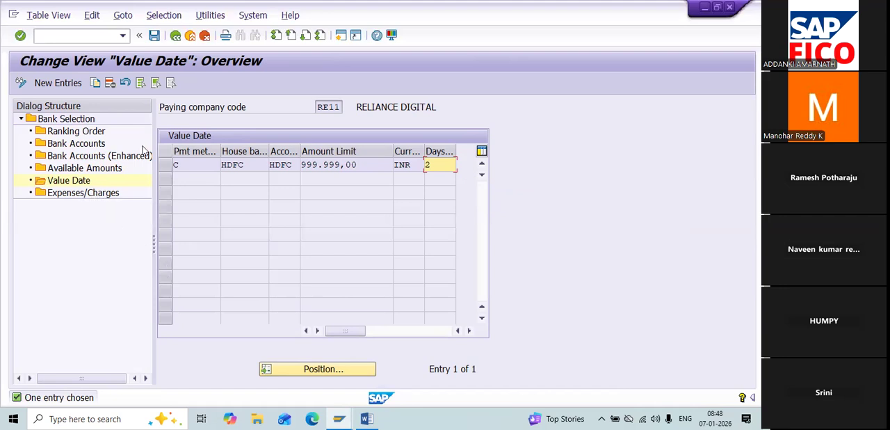
Step: Go to transaction FS00 for central G/L account maintenance
left_click(100, 34)
type("/NF110")
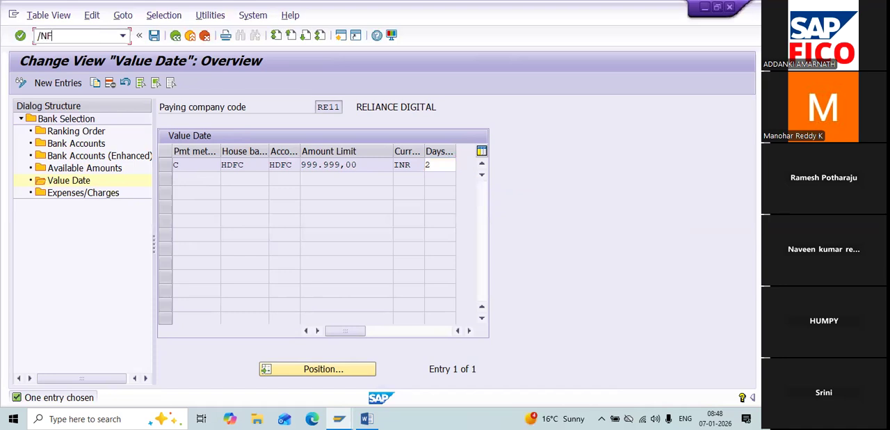
key("BackSpace")
key("BackSpace")
key("BackSpace")
type("S00")
key("Return")
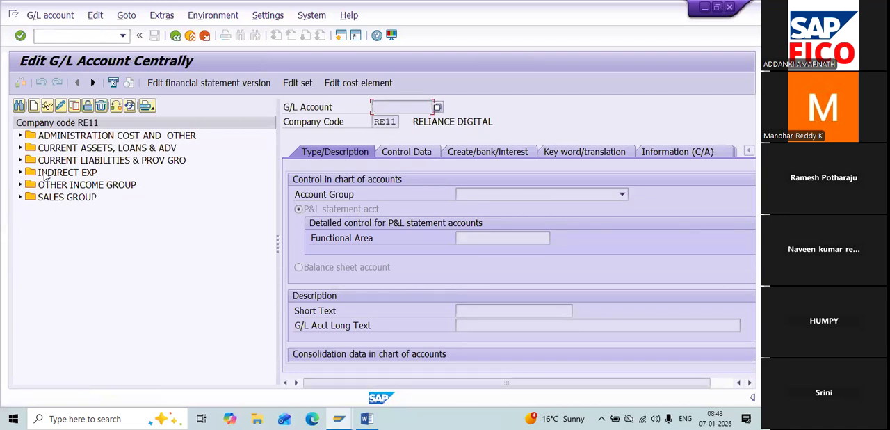
Step: Open the HDFC Bank A/c under current assets in change mode and display its document creation, bank and interest data
left_click(25, 149)
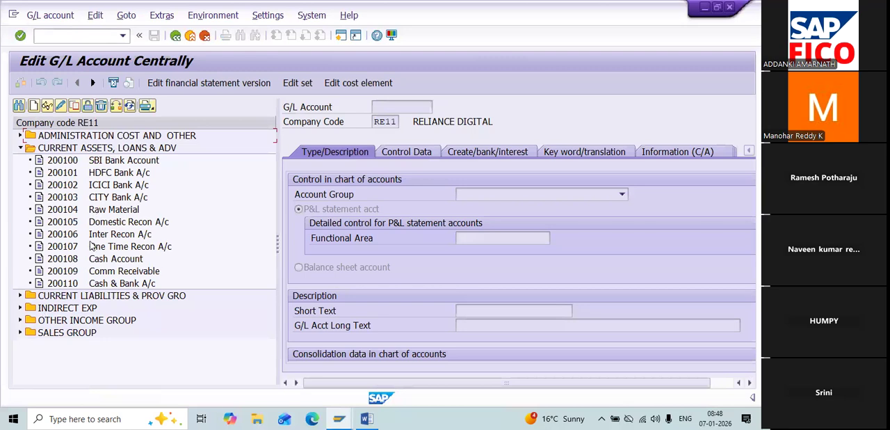
left_click(111, 172)
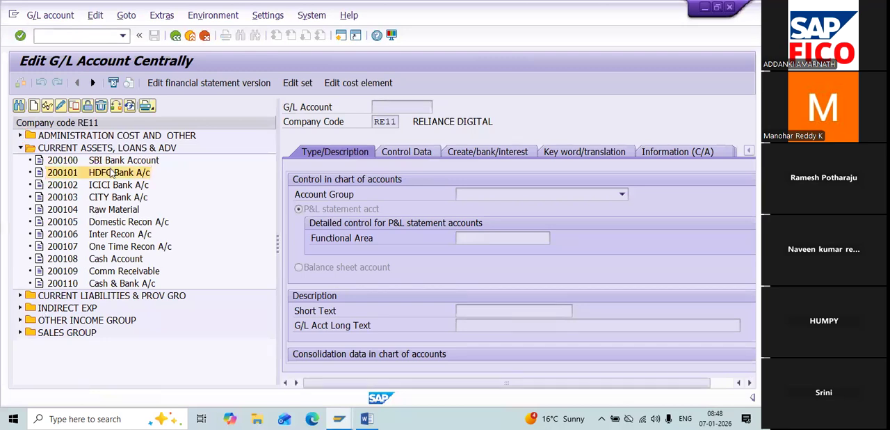
double_click(111, 171)
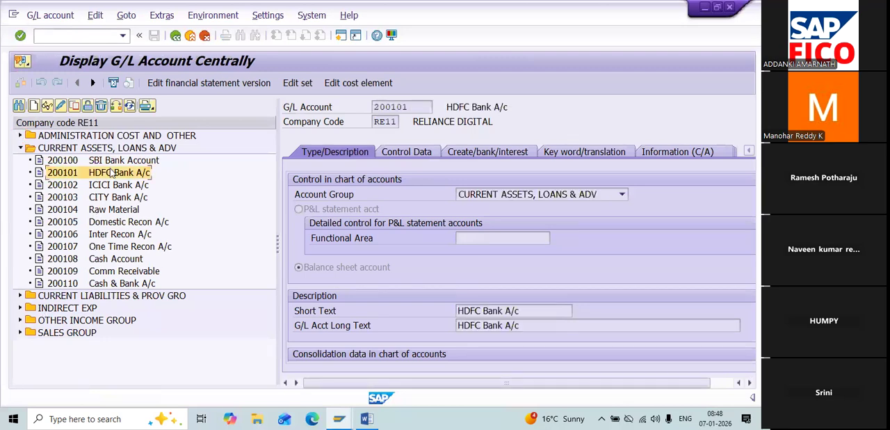
left_click(61, 105)
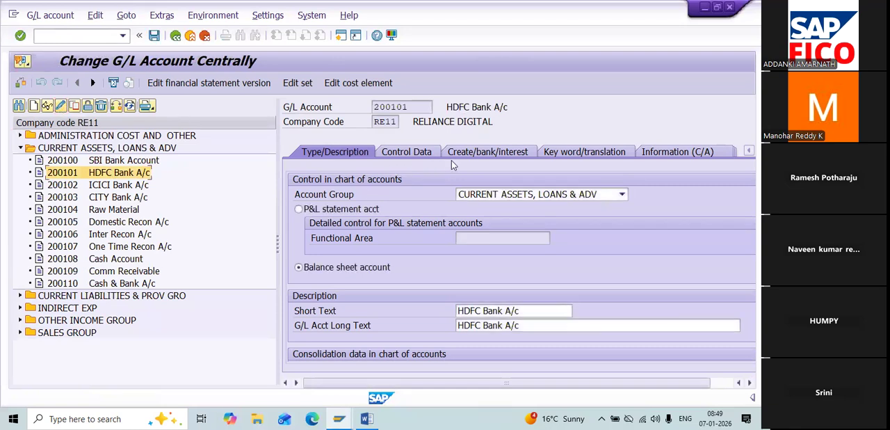
left_click(472, 157)
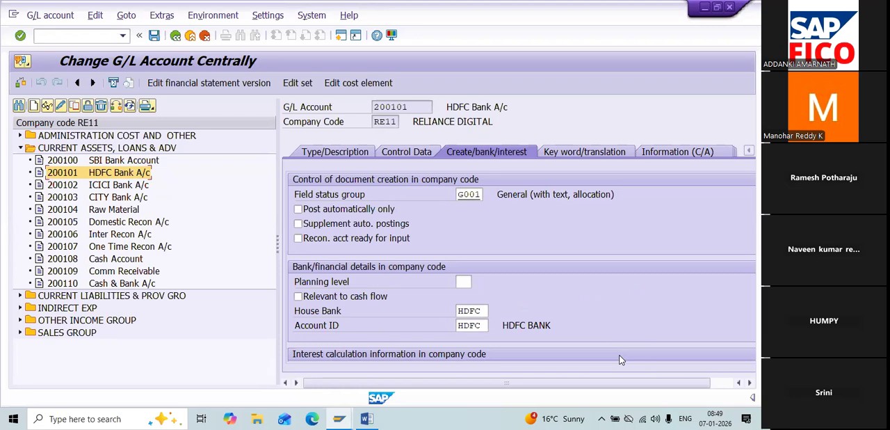
Step: Go to transaction XK02 for changing a vendor
left_click(104, 34)
type("/NXK02")
key("Return")
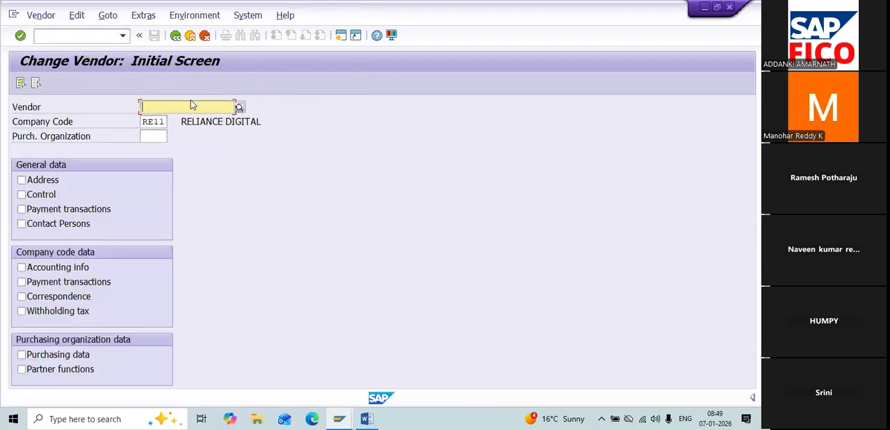
Step: Pick vendor APP ENTERPRISES in company code RE11 through the vendor search and display its company code payment transactions data
left_click(239, 107)
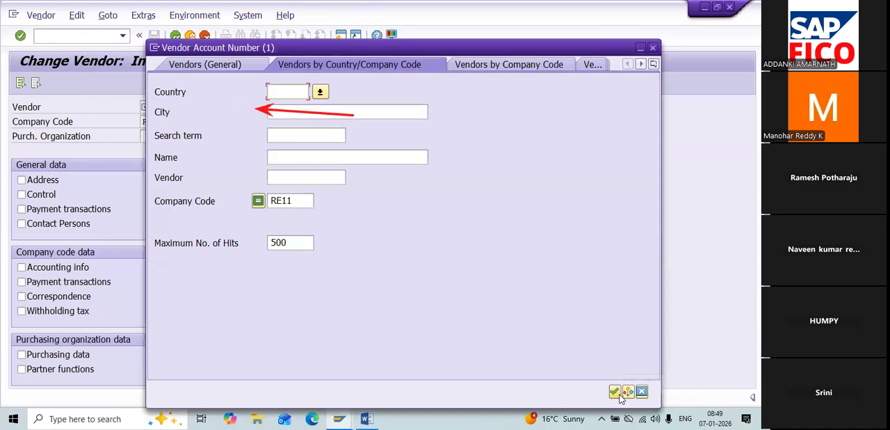
left_click(605, 393)
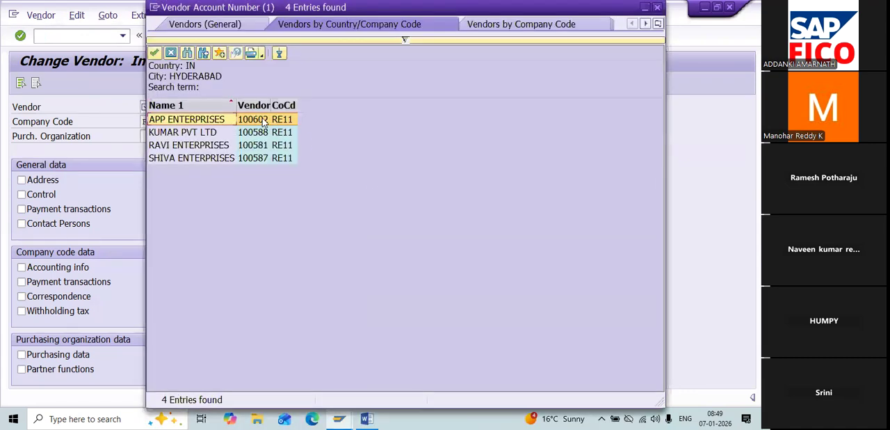
double_click(262, 118)
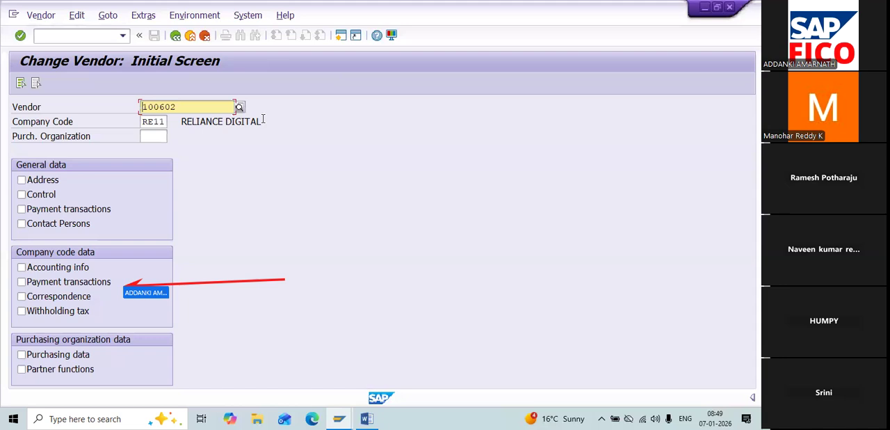
left_click(21, 281)
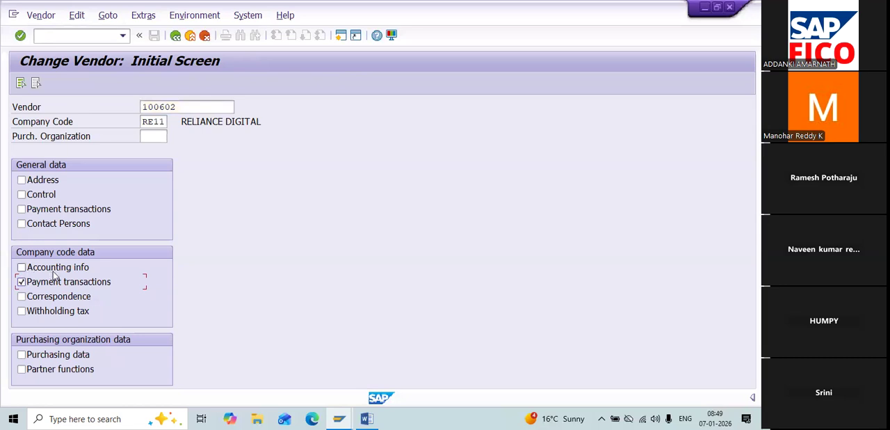
key("Return")
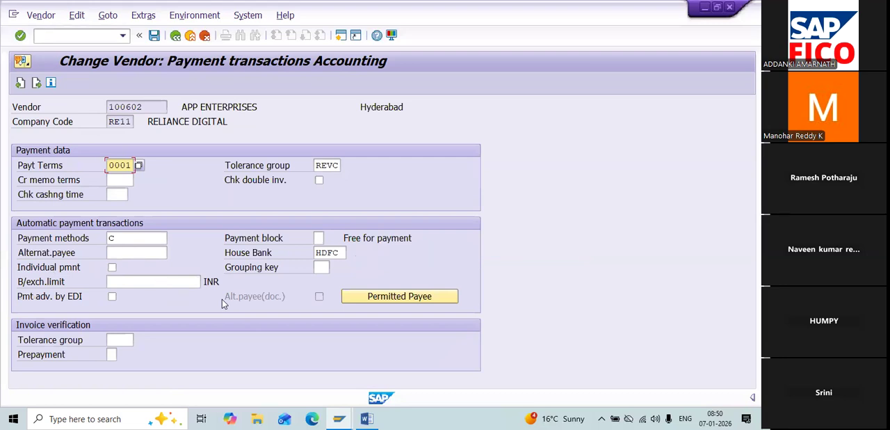
Step: Go to transaction F110 for automatic payment transactions
left_click(76, 31)
type("/NF110")
key("Return")
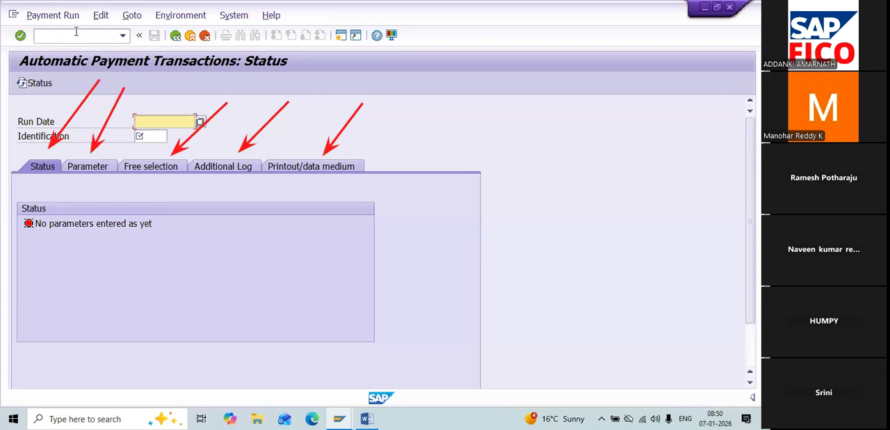
Step: Set the payment run date to 07.01.2025 and the identification to TEST4, and display the run's parameters
left_click(102, 167)
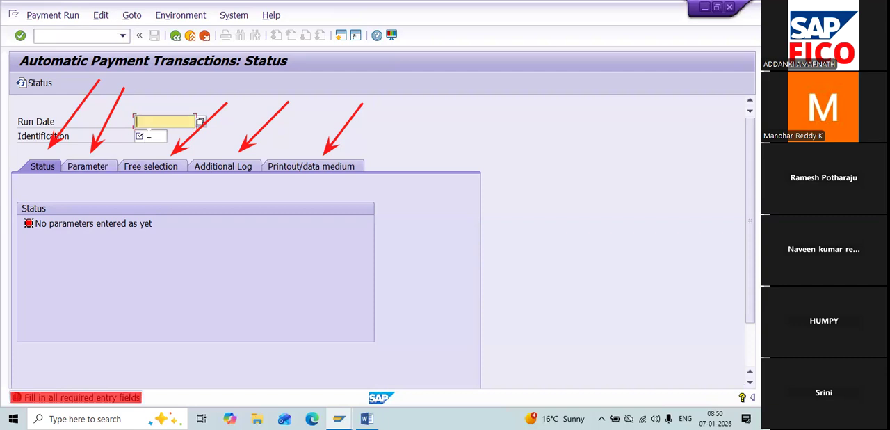
type("0")
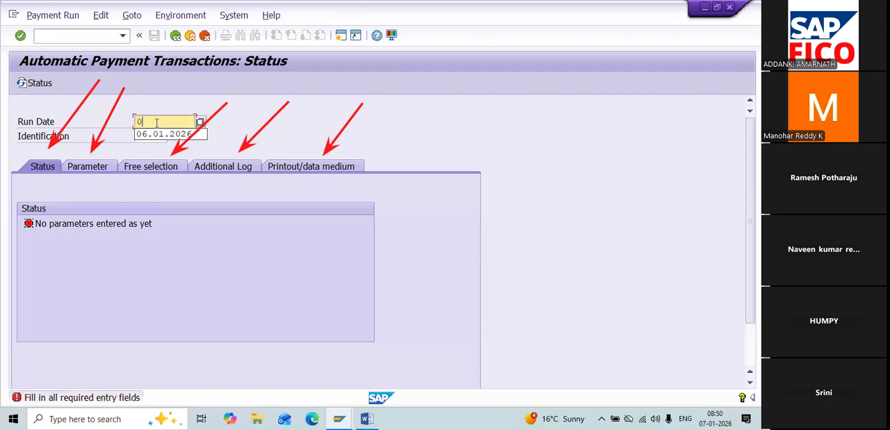
type("7.01.2025")
key("Tab")
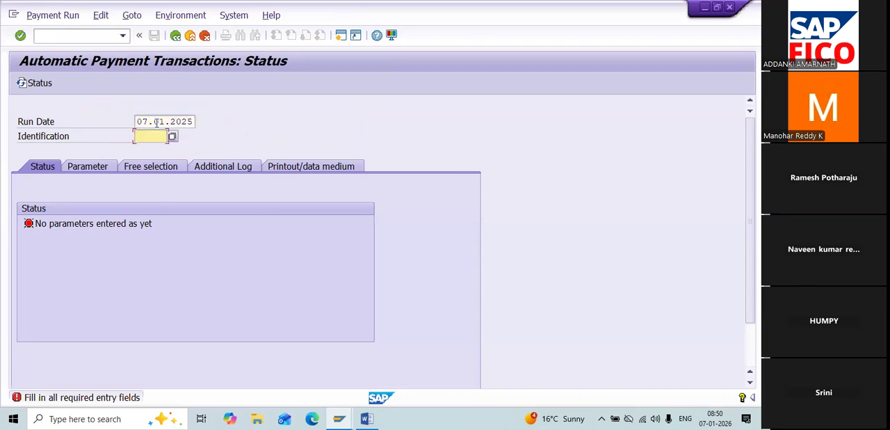
type("TEST")
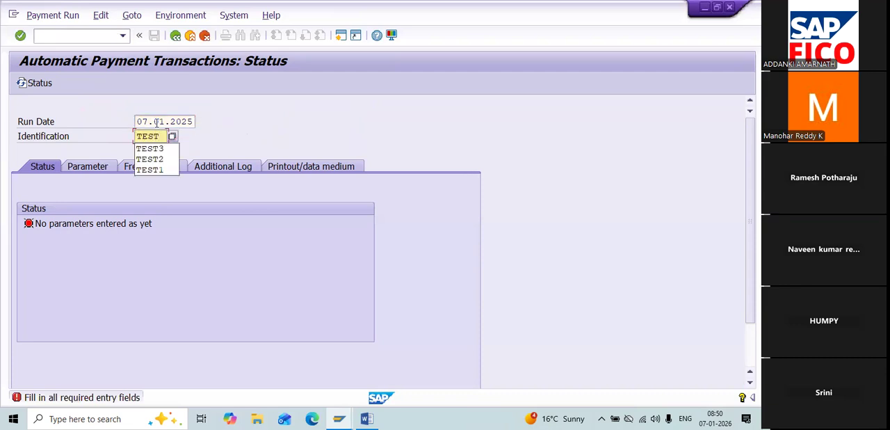
type("4")
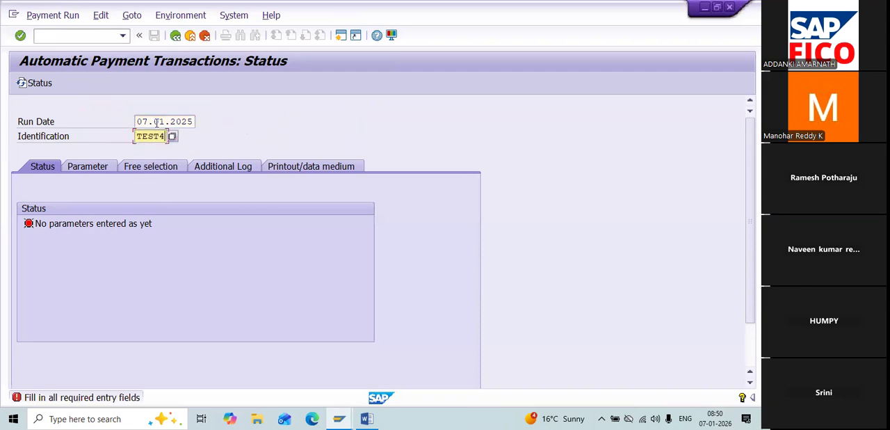
left_click(94, 171)
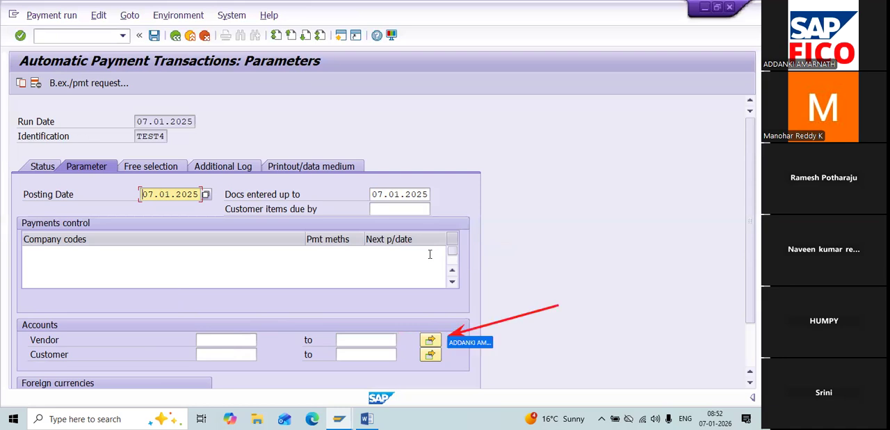
Step: View the multiple selection for vendor accounts and close it without entering any values
left_click(431, 340)
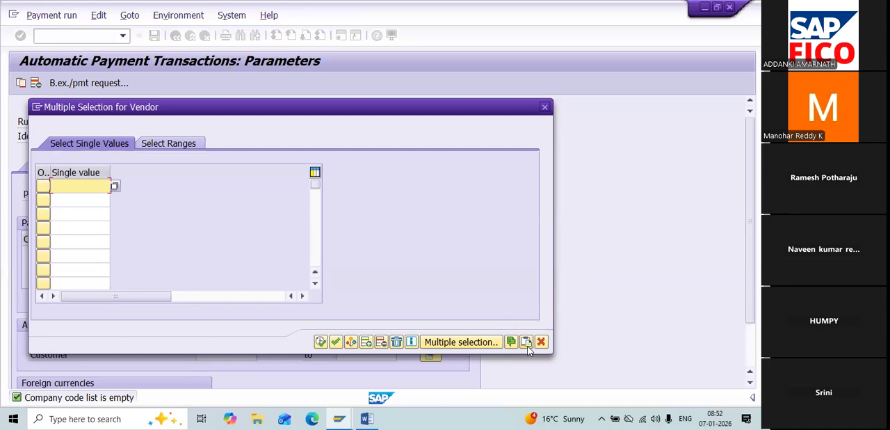
left_click(543, 343)
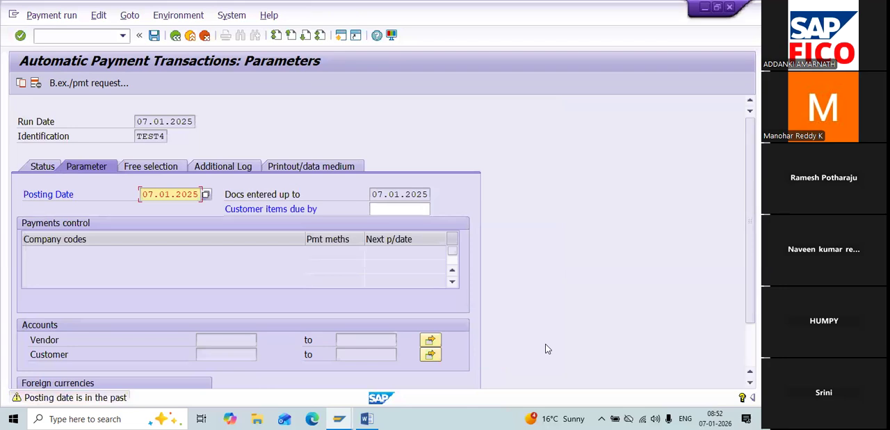
Step: Try to display the Additional Log settings of payment run TEST4 and return to the run's status
left_click(212, 169)
key("Tab")
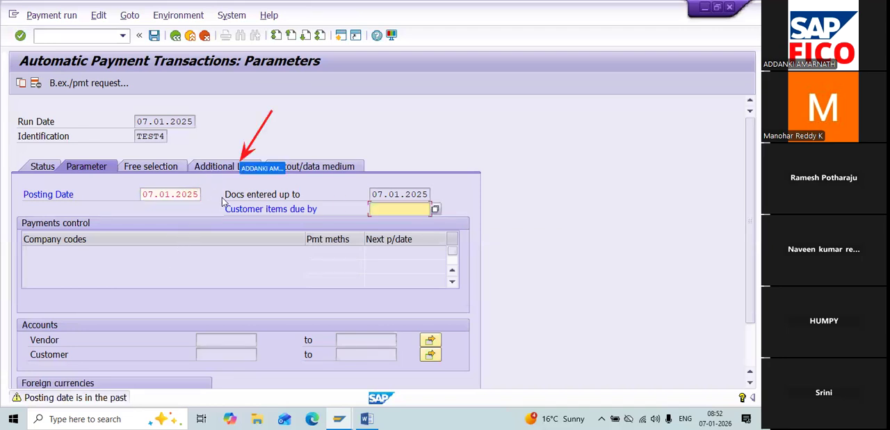
left_click(222, 170)
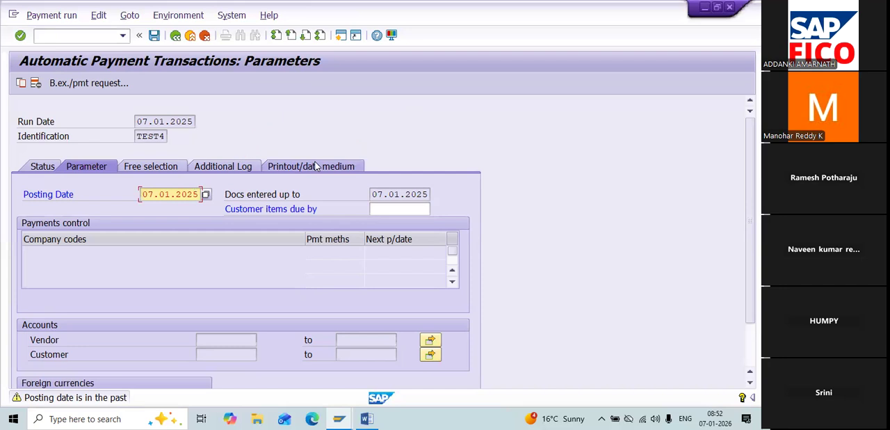
left_click(42, 167)
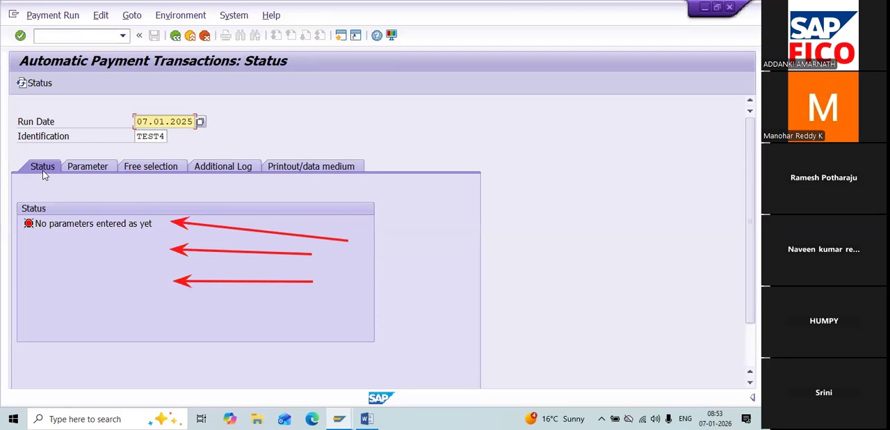
Step: Examine the maintain and delete options offered for the payment run's parameters and proposal
left_click(131, 15)
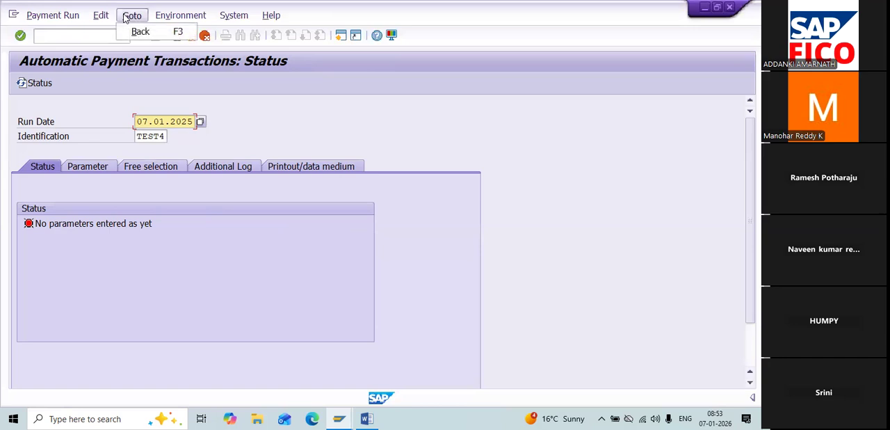
left_click(101, 16)
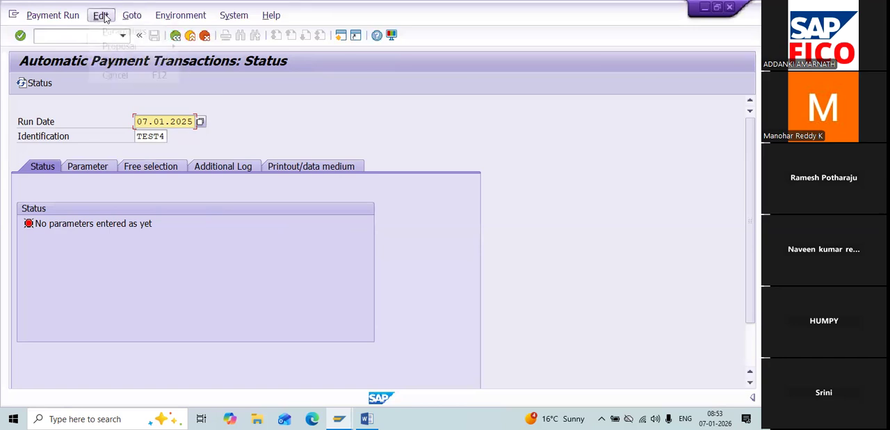
left_click(101, 15)
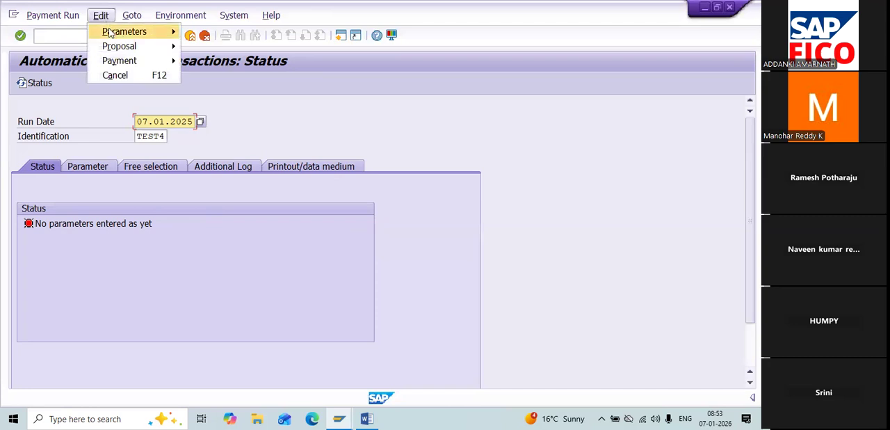
mouse_move(109, 33)
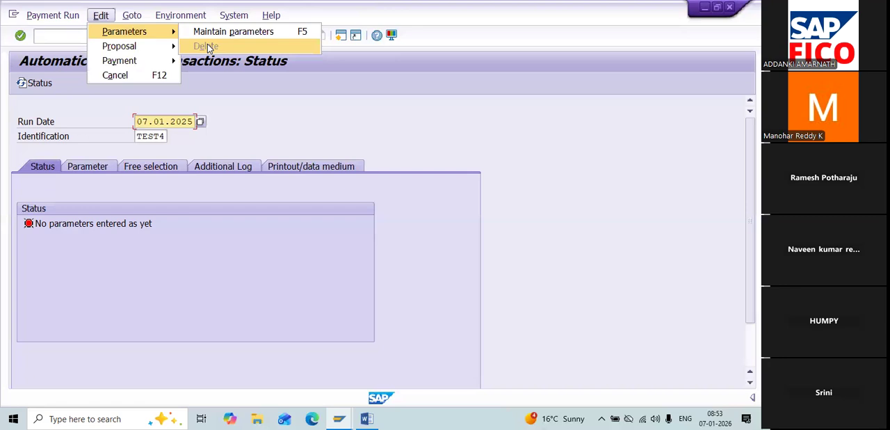
mouse_move(167, 52)
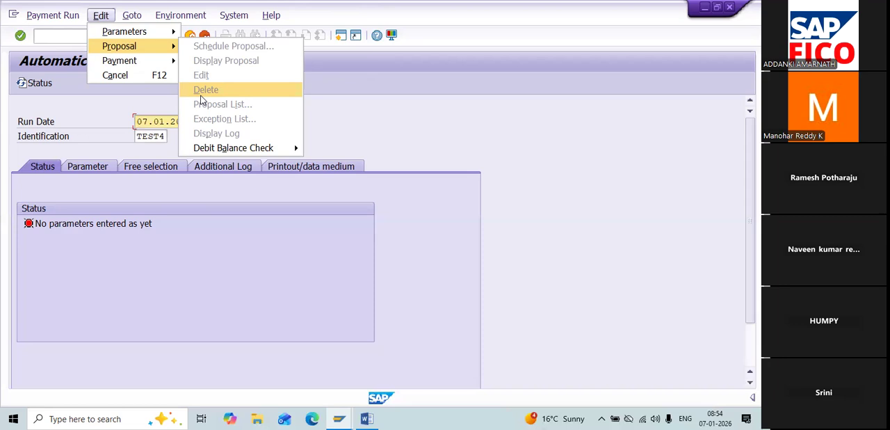
left_click(526, 211)
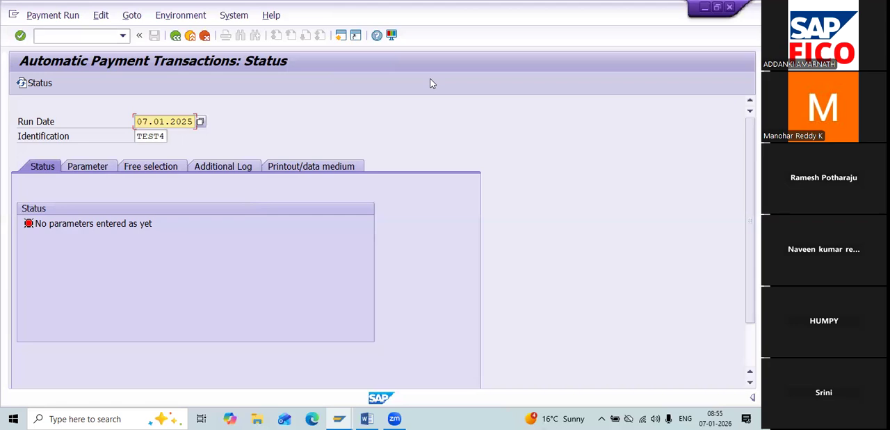
left_click(373, 55)
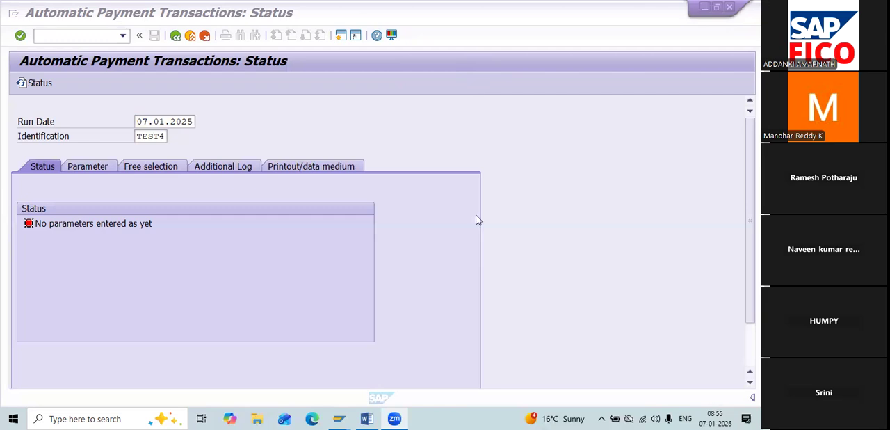
Step: Minimize the payment run window and close the Word document NOT FOR STUDENT.DOCX, saving its changes
left_click(705, 6)
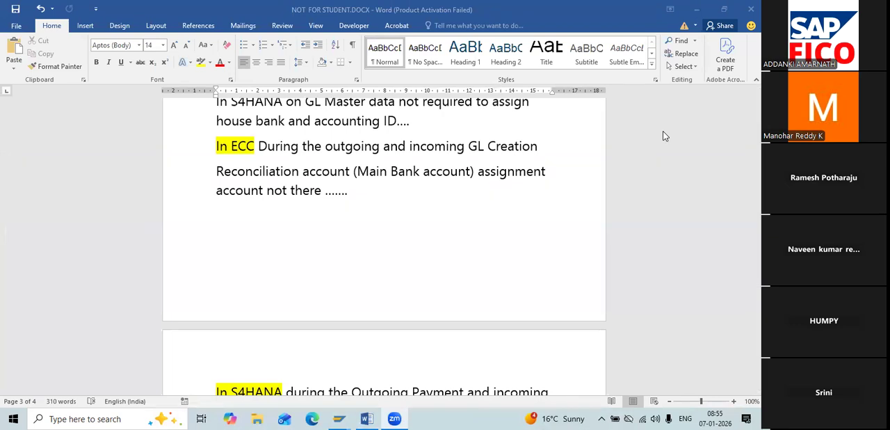
left_click(750, 9)
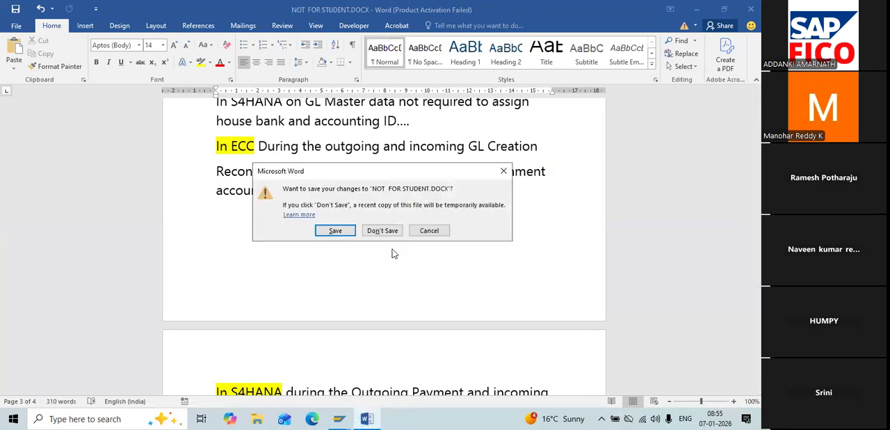
left_click(339, 230)
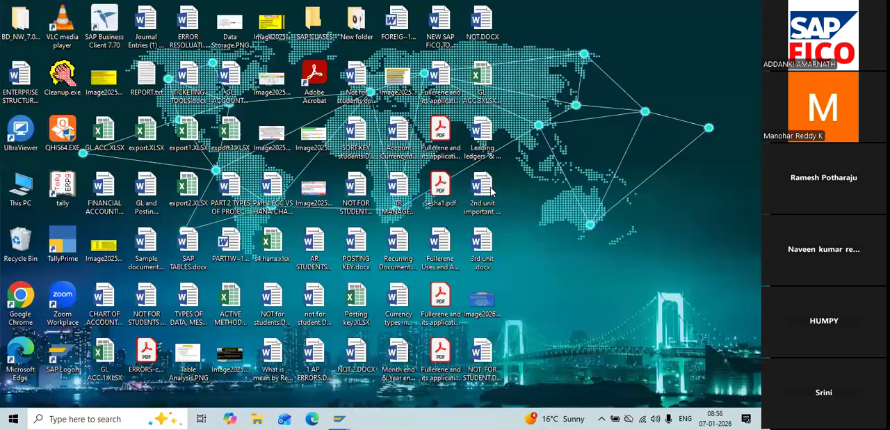
Step: Open NEW SAP FICO TOP.DOCX from the desktop and highlight topic 17 on APP configurations and testing in yellow
double_click(440, 18)
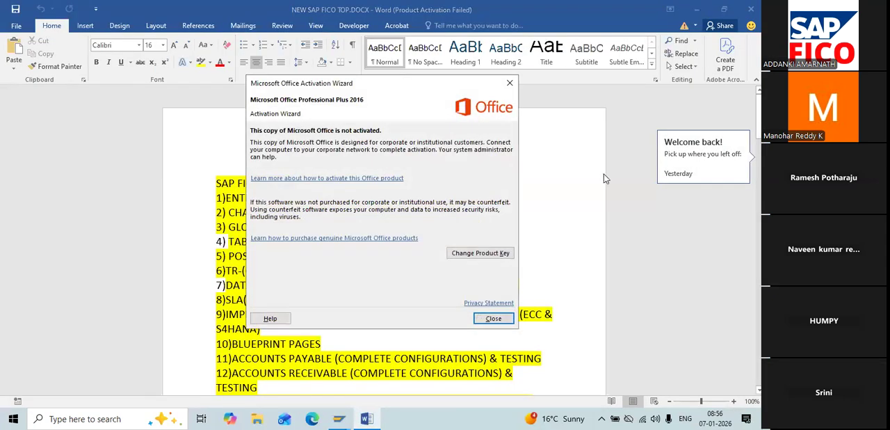
left_click(493, 318)
left_click_drag(759, 109, 758, 147)
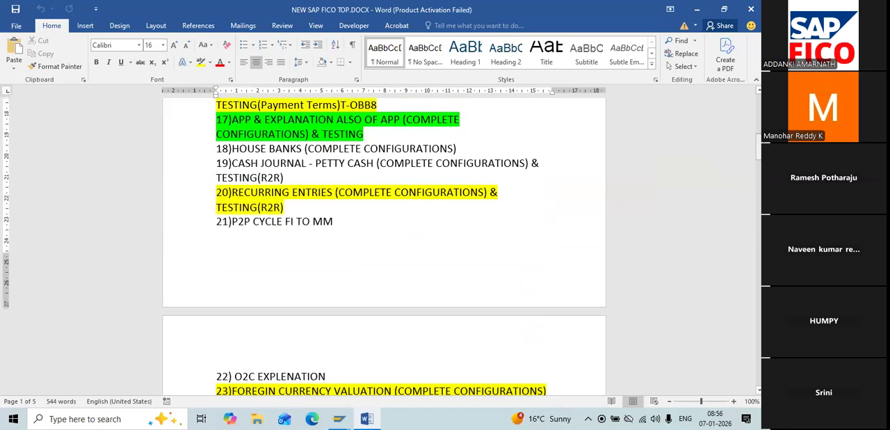
left_click_drag(364, 134, 216, 119)
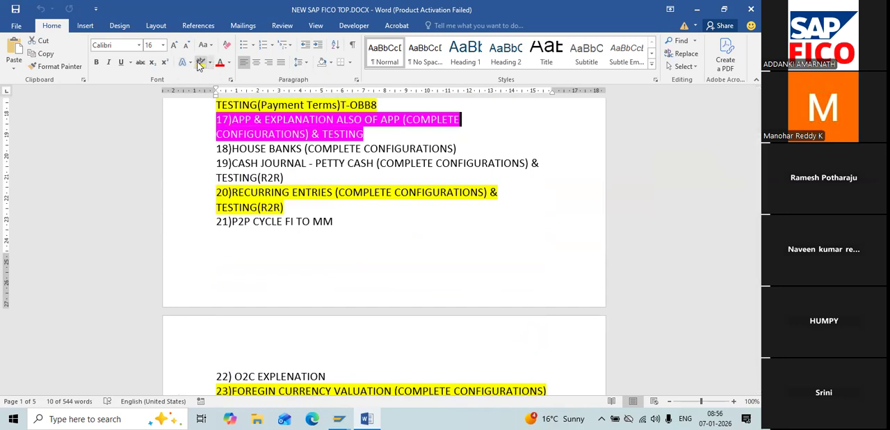
left_click(200, 63)
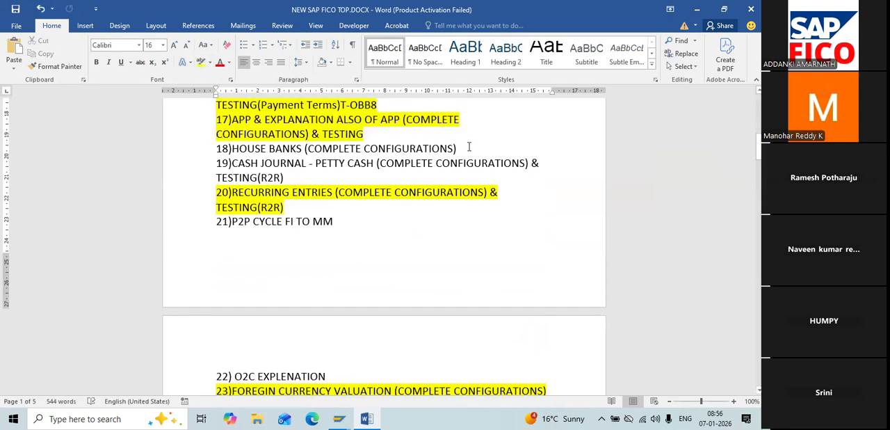
Step: Highlight topic 18, HOUSE BANKS (COMPLETE CONFIGURATIONS), in bright green
key("shift+Left")
key("shift+Left")
key("shift+Left")
key("shift+Left")
key("shift+Left")
key("shift+Left")
key("shift+Left")
key("shift+Left")
key("shift+Left")
key("shift+Left")
key("shift+Left")
key("shift+Left")
key("shift+Left")
key("shift+Left")
key("shift+Left")
key("shift+Left")
key("shift+Left")
key("shift+Left")
key("shift+Left")
key("shift+Left")
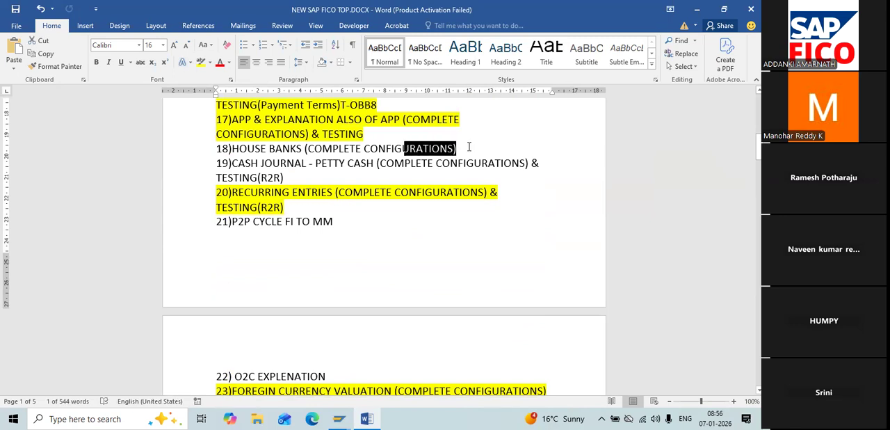
key("shift+Left")
key("shift+Left")
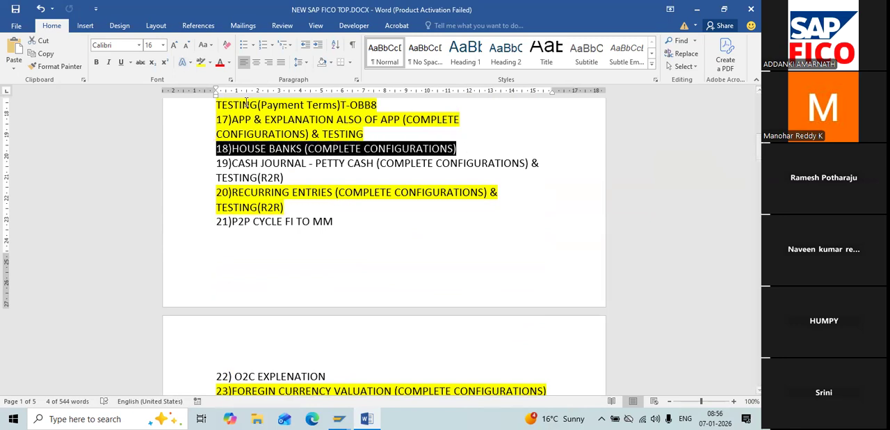
left_click(210, 62)
left_click(221, 73)
left_click(370, 211)
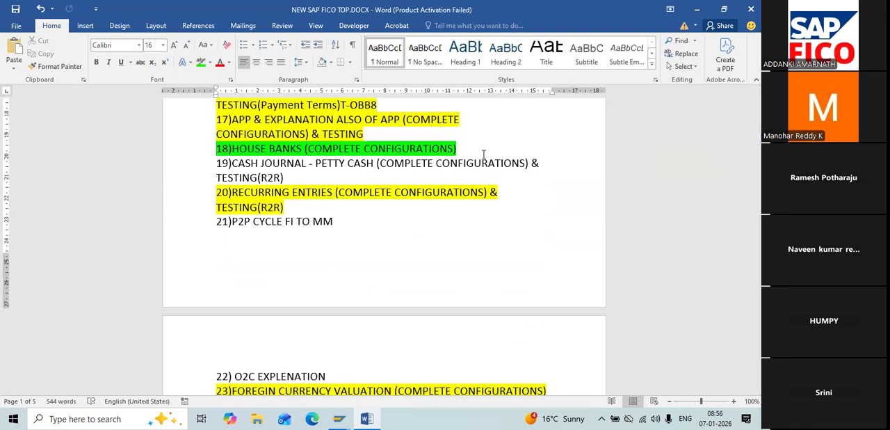